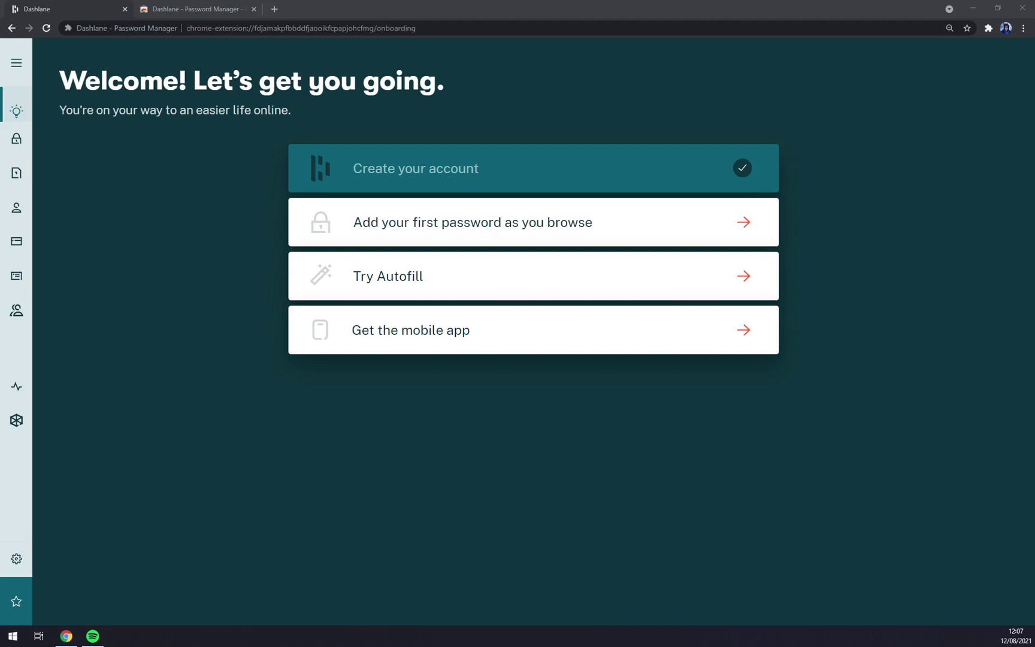
Bring Chrome forward and show the Dashlane - Password Manager Web Store tab.
{"action": "left_click", "coordinate": [179, 145]}
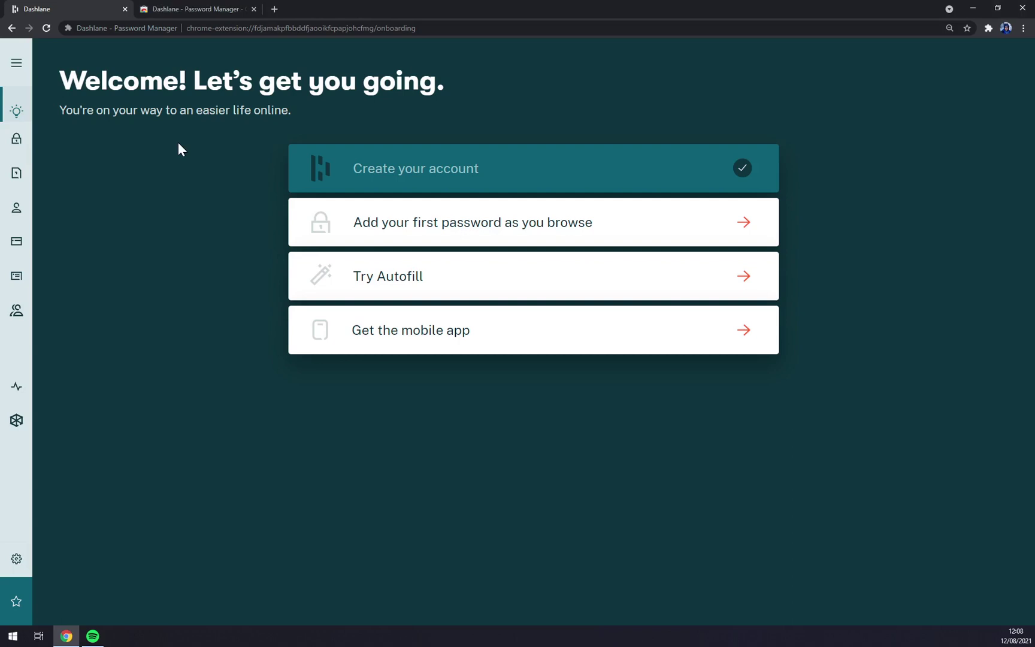
{"action": "left_click", "coordinate": [198, 9]}
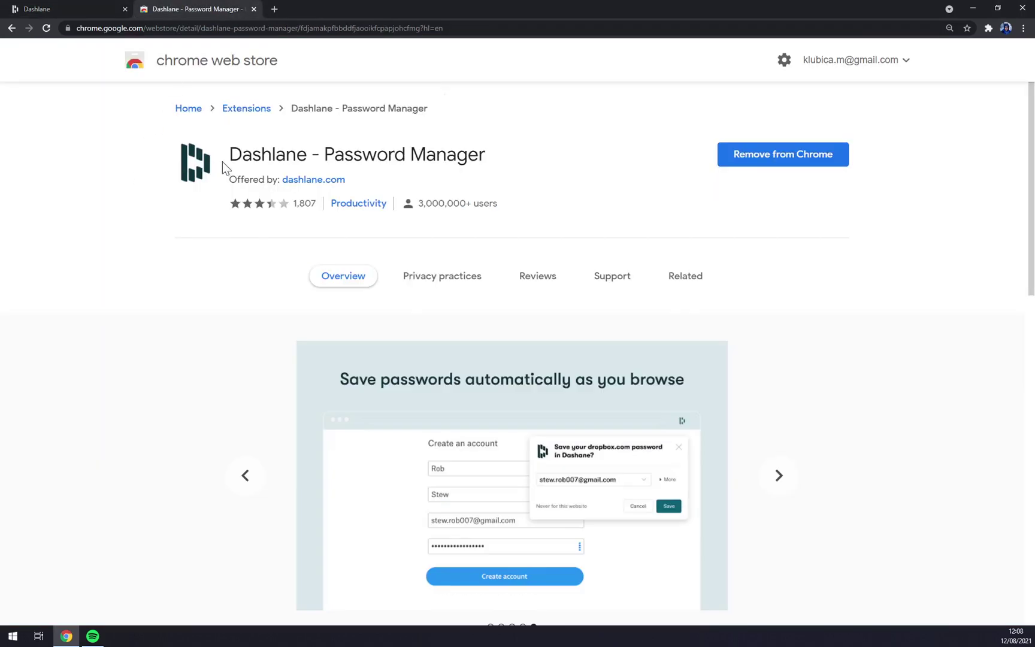
{"action": "left_click_drag", "start_coordinate": [230, 154], "coordinate": [486, 154]}
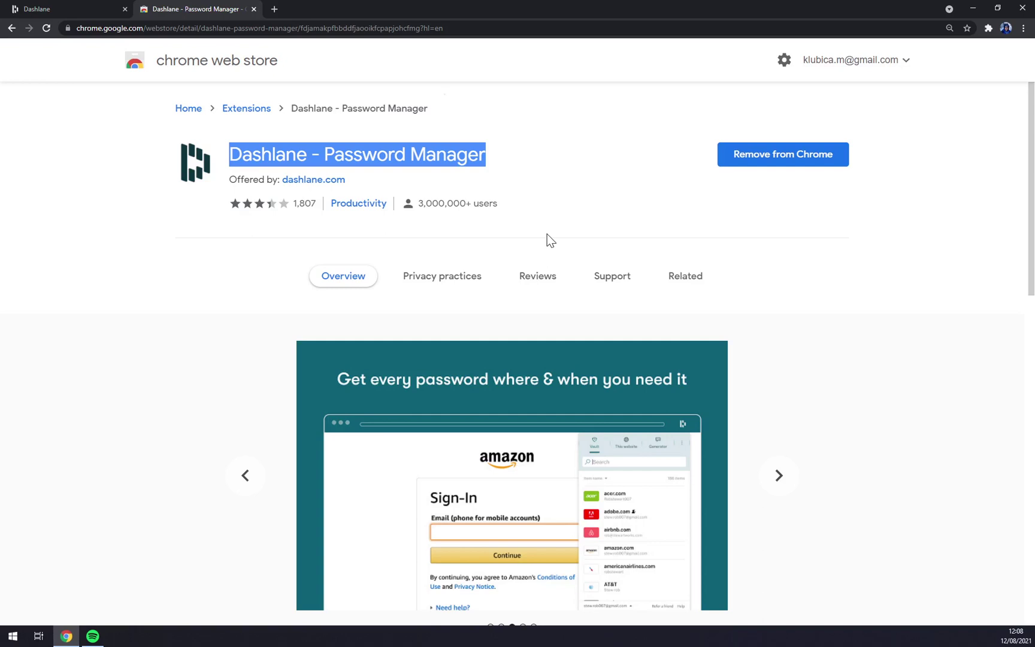
{"action": "left_click", "coordinate": [559, 214]}
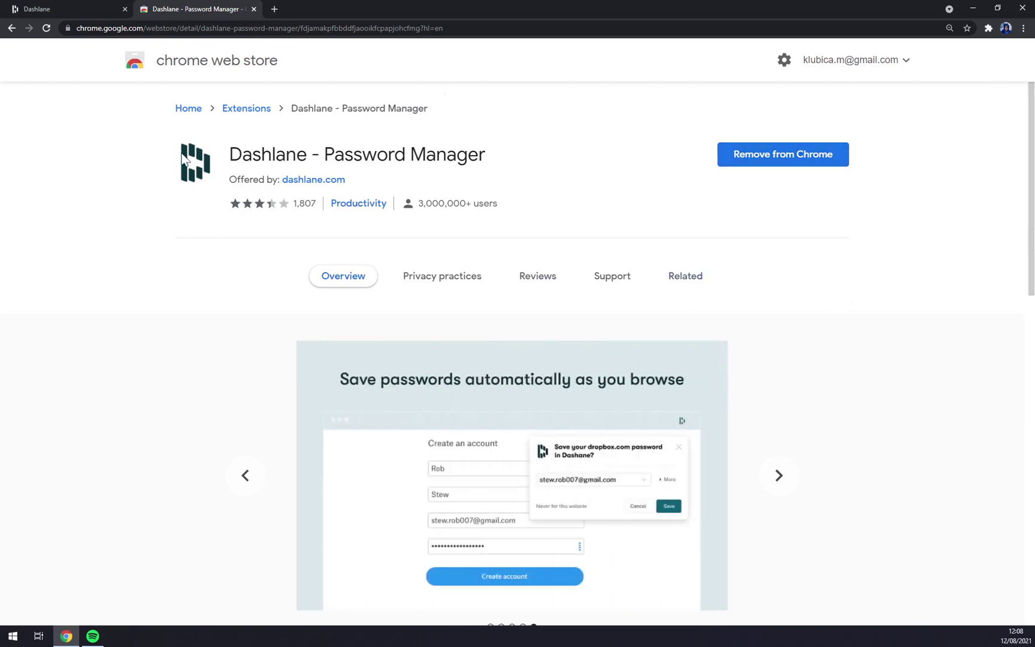
Return to the Dashlane tab and browse the extension popup's Generator and More sections.
{"action": "left_click", "coordinate": [80, 8]}
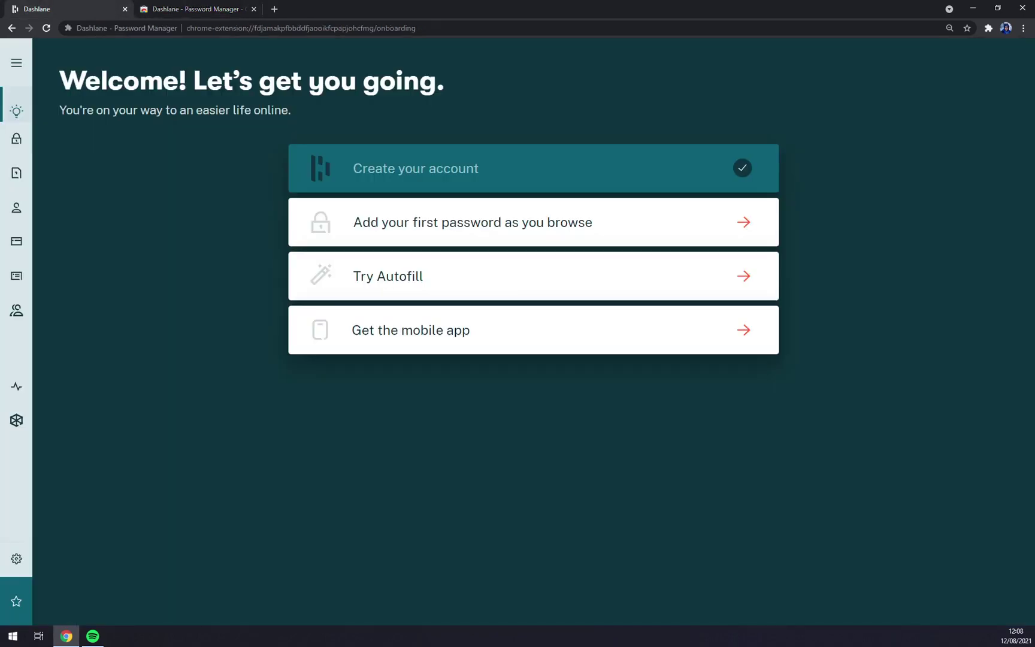
{"action": "left_click", "coordinate": [989, 28]}
{"action": "left_click", "coordinate": [870, 101]}
{"action": "left_click", "coordinate": [845, 68]}
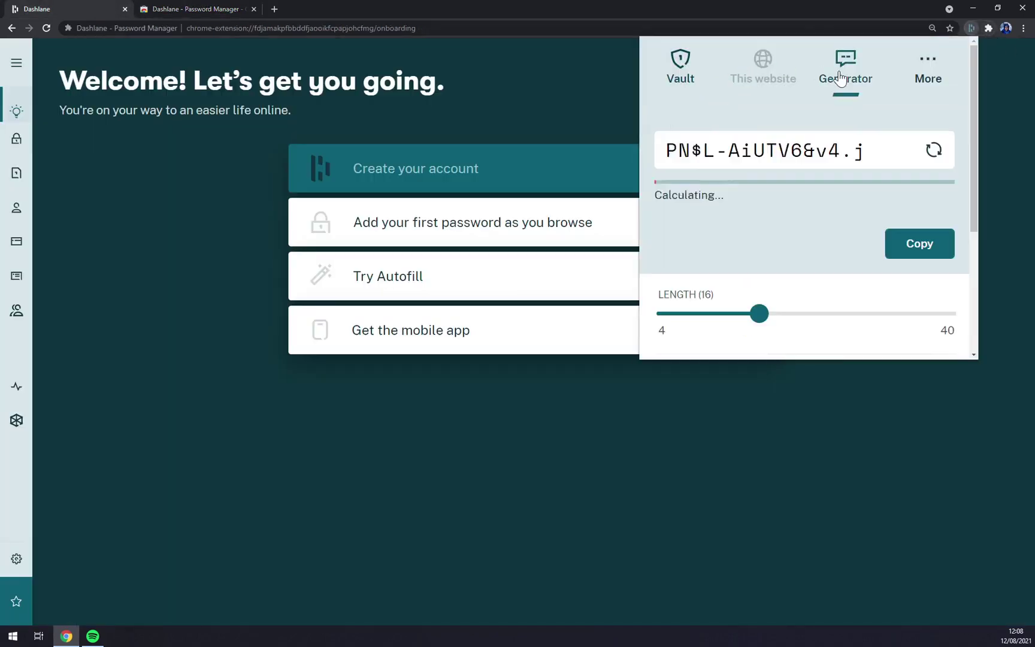
{"action": "scroll", "coordinate": [815, 157], "scroll_direction": "down", "scroll_amount": 4}
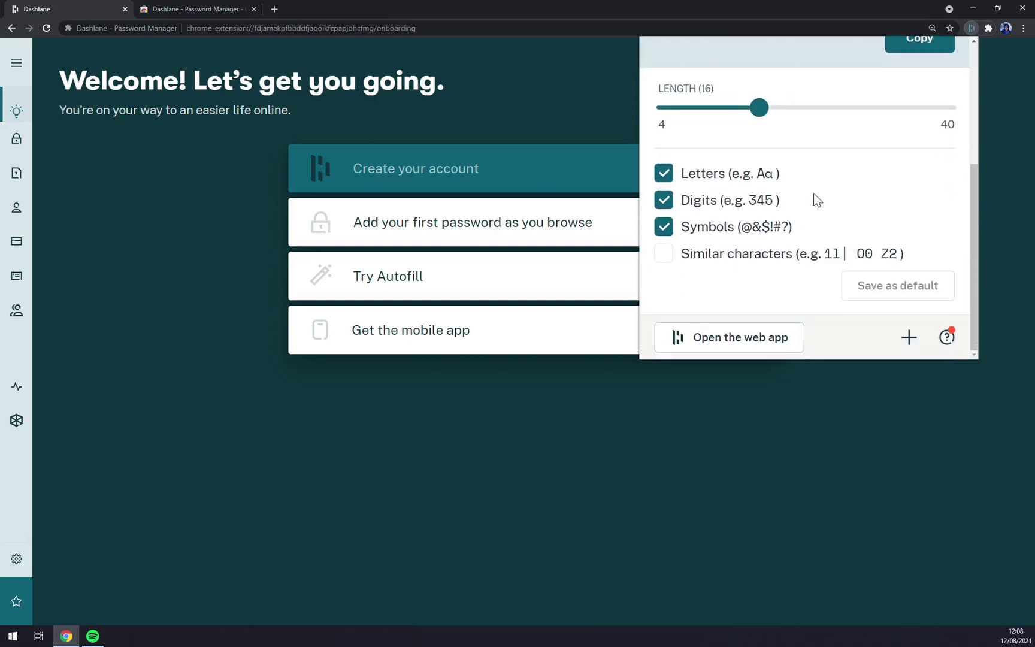
{"action": "scroll", "coordinate": [744, 234], "scroll_direction": "up", "scroll_amount": 4}
{"action": "left_click", "coordinate": [928, 69]}
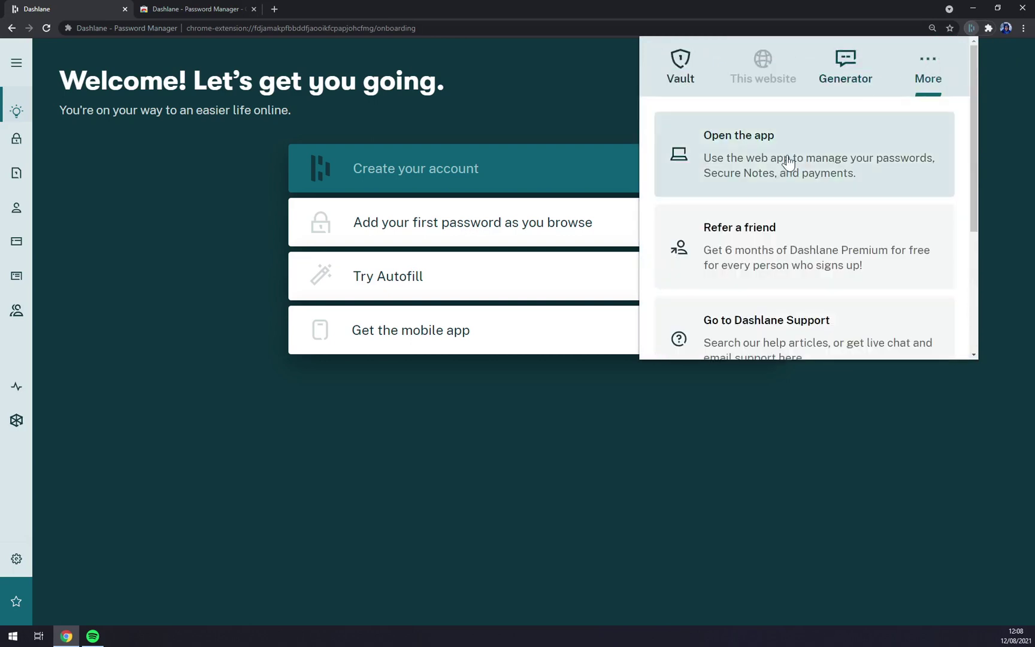
Launch the Dashlane web app from the popup, then review the popup over the vault and close it.
{"action": "left_click", "coordinate": [758, 178]}
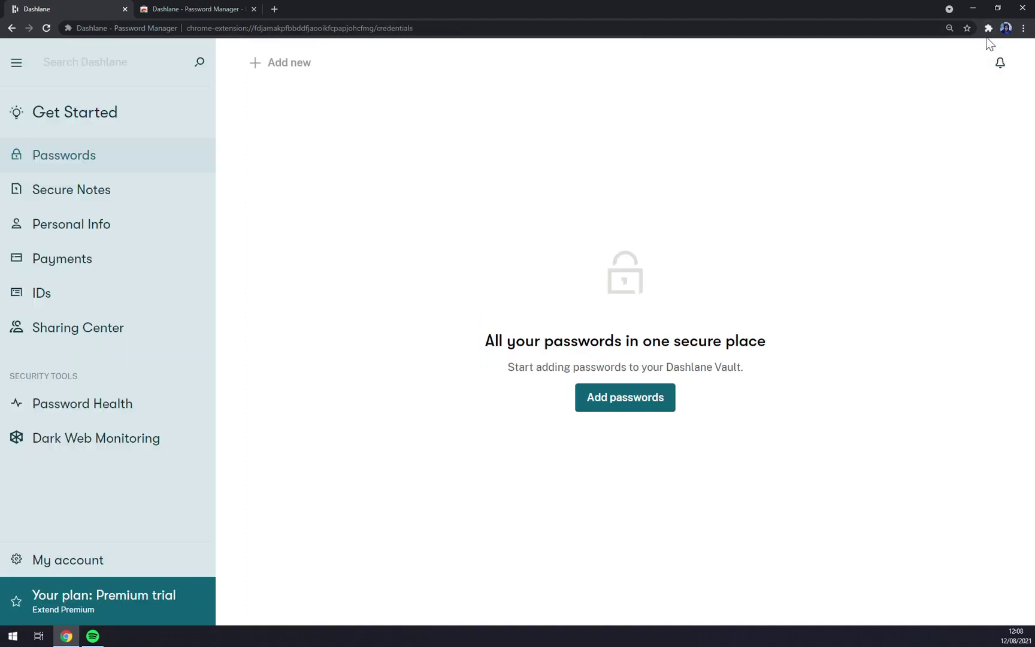
{"action": "left_click", "coordinate": [988, 30]}
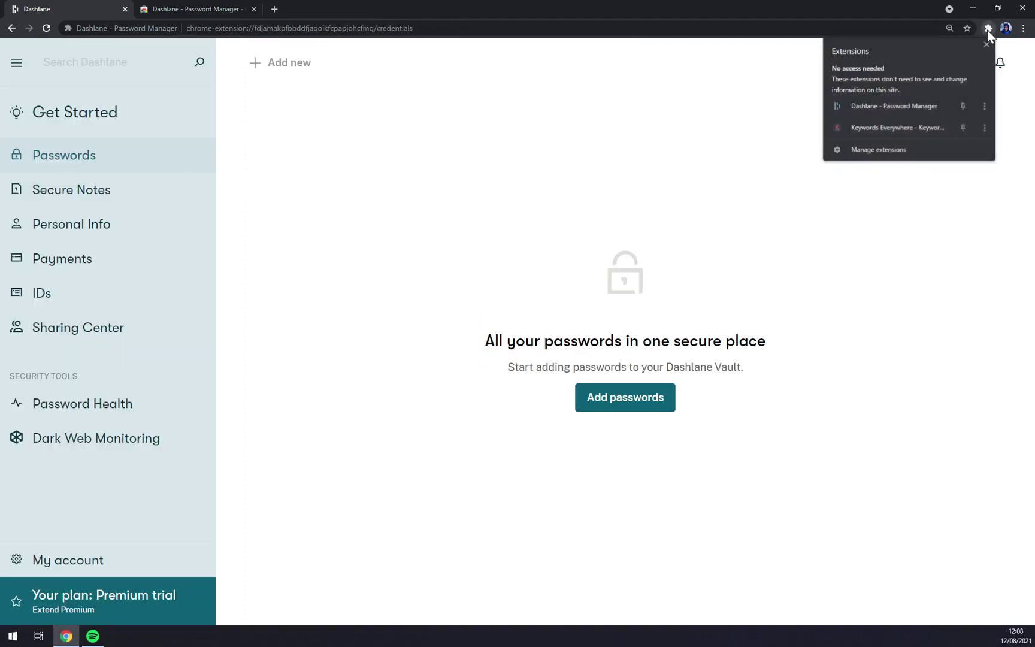
{"action": "left_click", "coordinate": [894, 104]}
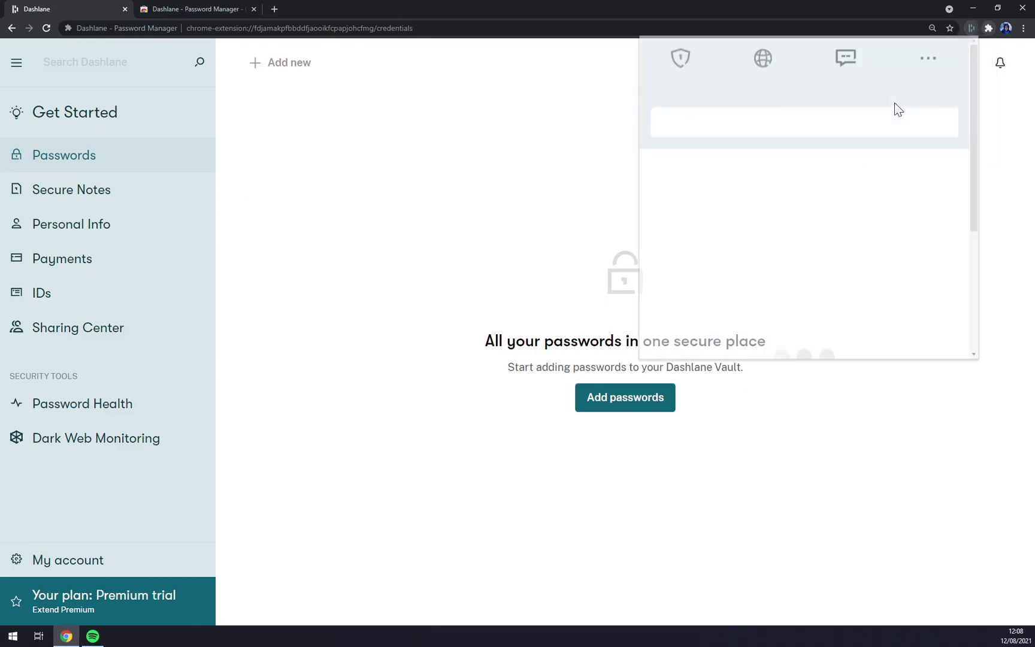
{"action": "scroll", "coordinate": [918, 180], "scroll_direction": "down", "scroll_amount": 5}
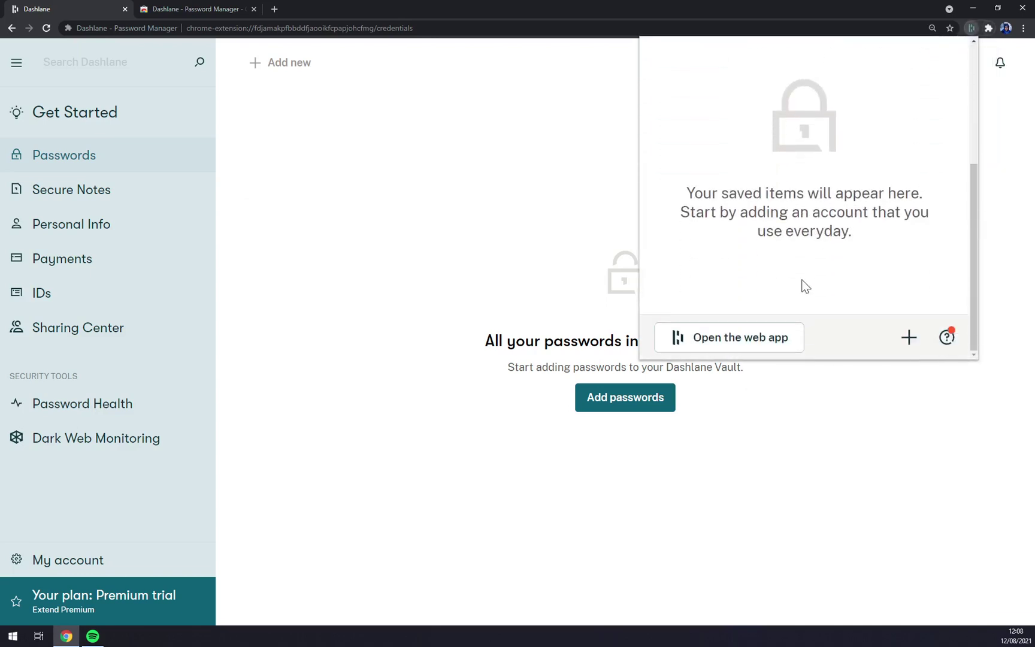
{"action": "scroll", "coordinate": [802, 285], "scroll_direction": "up", "scroll_amount": 5}
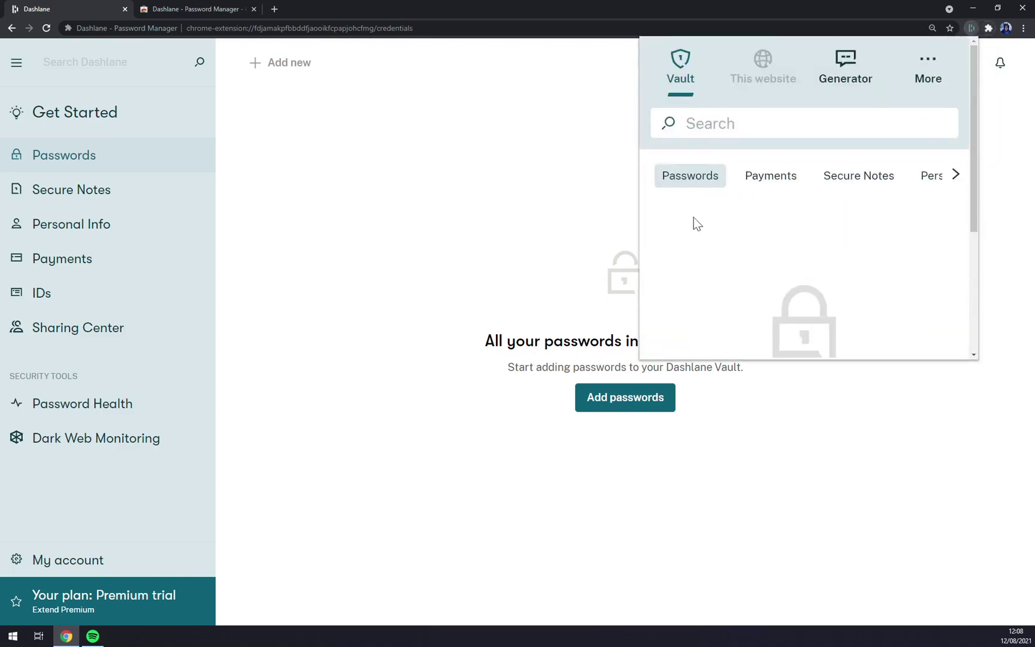
{"action": "left_click", "coordinate": [417, 228]}
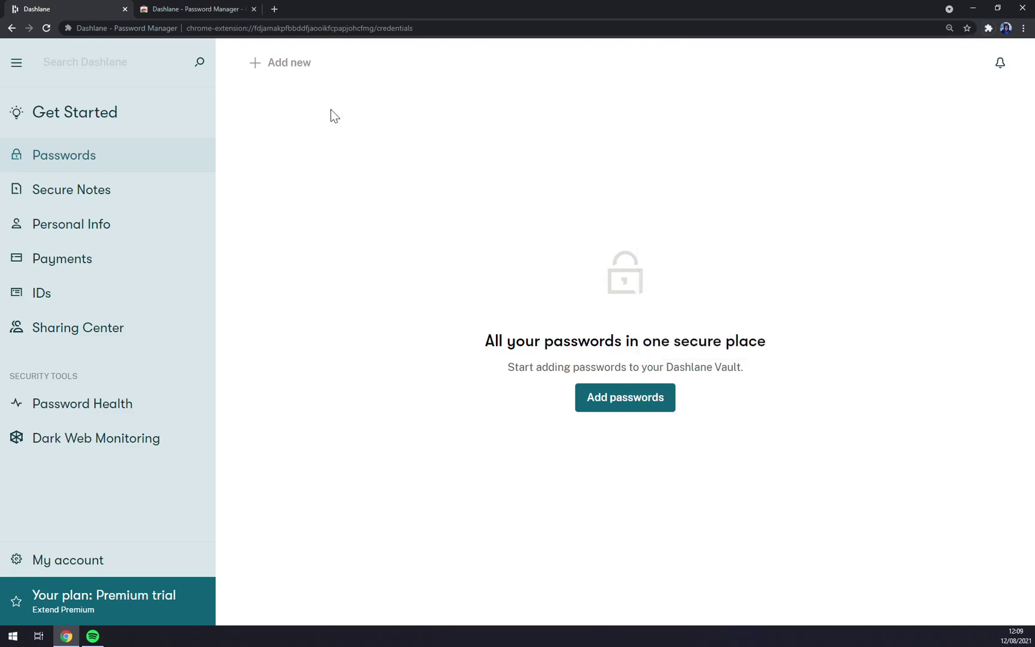
Collapse and expand the sidebar twice, then go to Get Started and highlight its Welcome heading.
{"action": "left_click", "coordinate": [17, 62]}
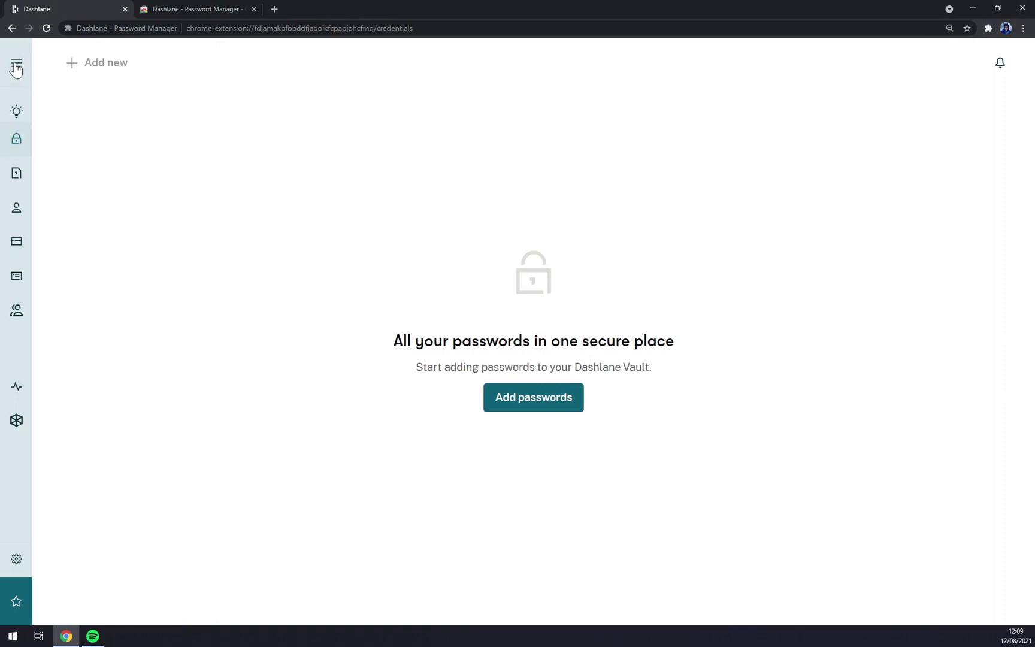
{"action": "left_click", "coordinate": [17, 65]}
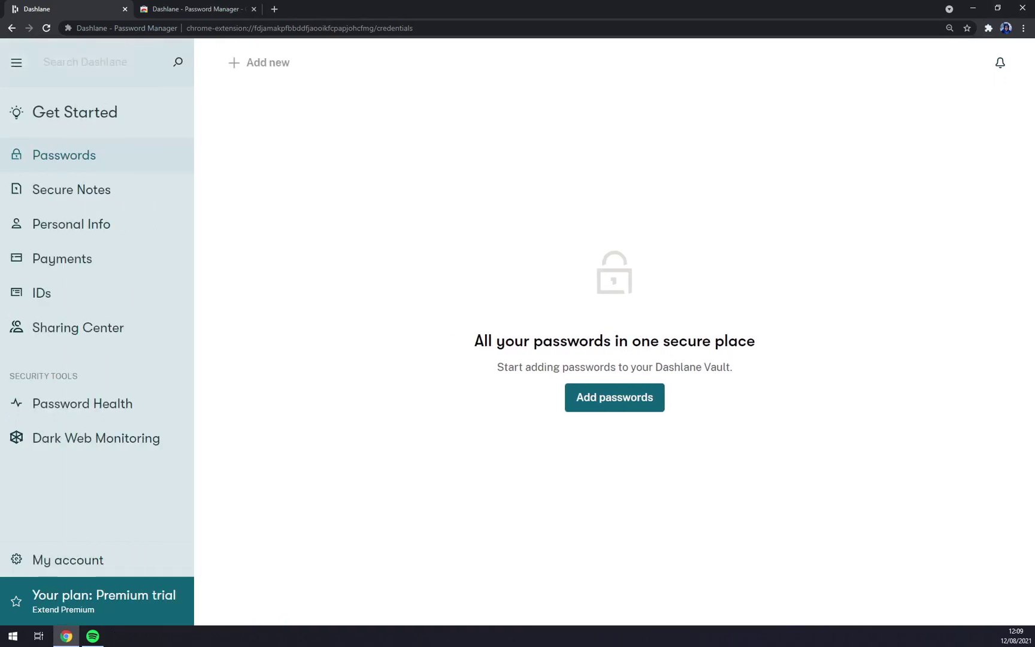
{"action": "left_click", "coordinate": [17, 66]}
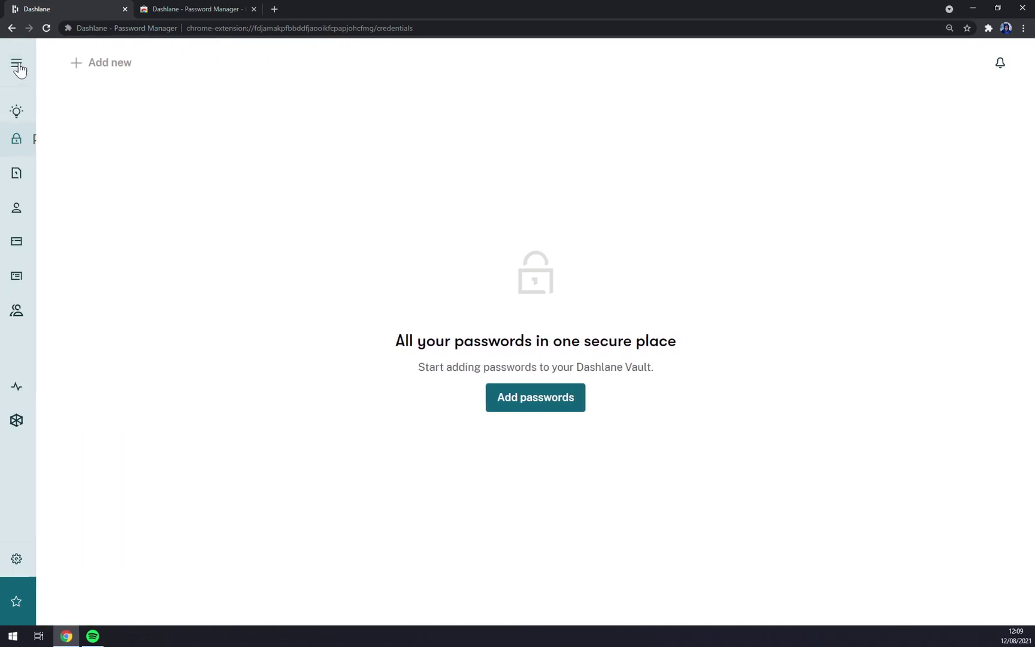
{"action": "left_click", "coordinate": [17, 64]}
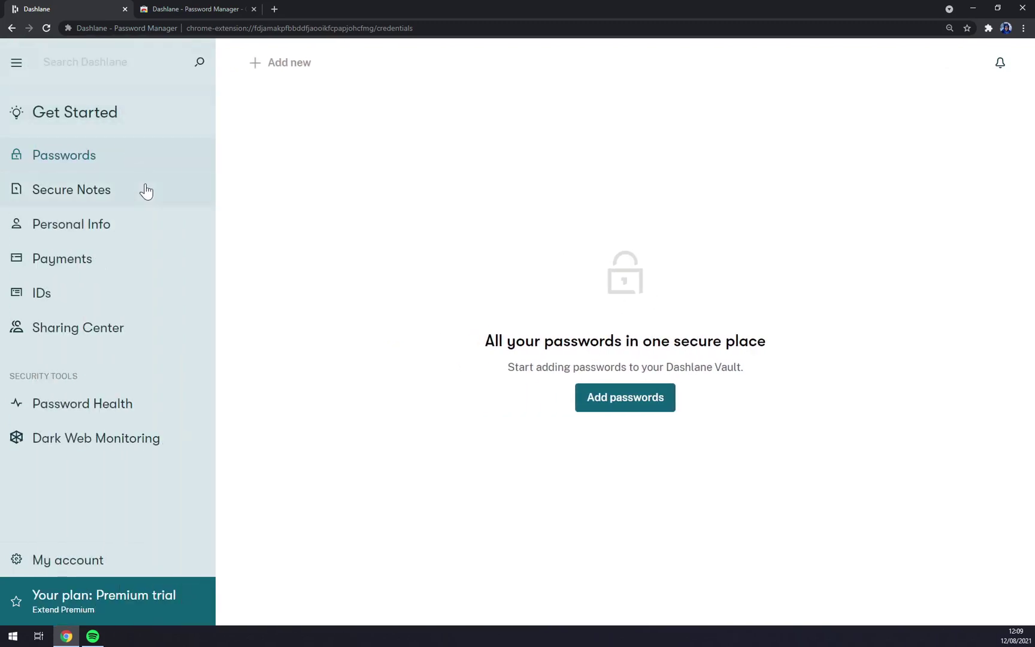
{"action": "left_click", "coordinate": [111, 113]}
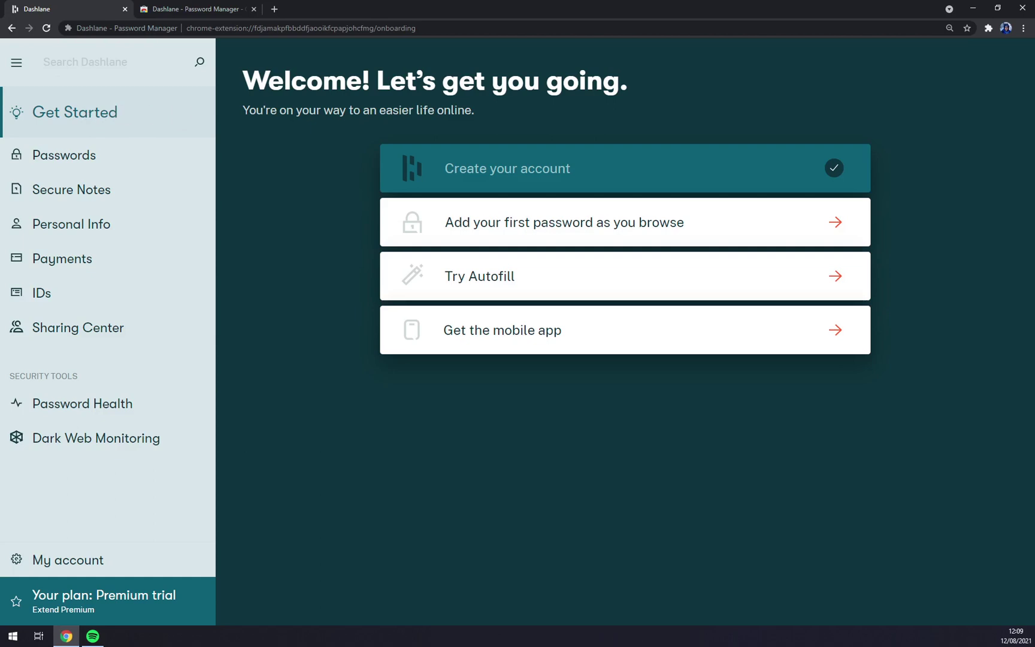
{"action": "left_click_drag", "start_coordinate": [242, 81], "coordinate": [605, 224]}
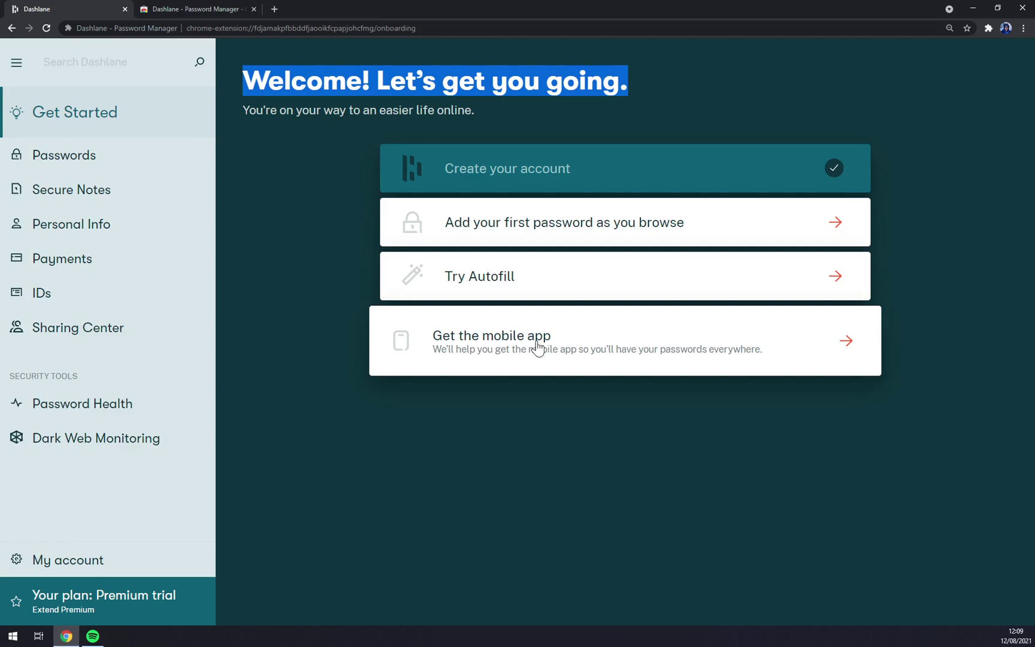
Begin adding a first password, pick spotify.com, and launch that site in a new tab.
{"action": "left_click", "coordinate": [521, 232]}
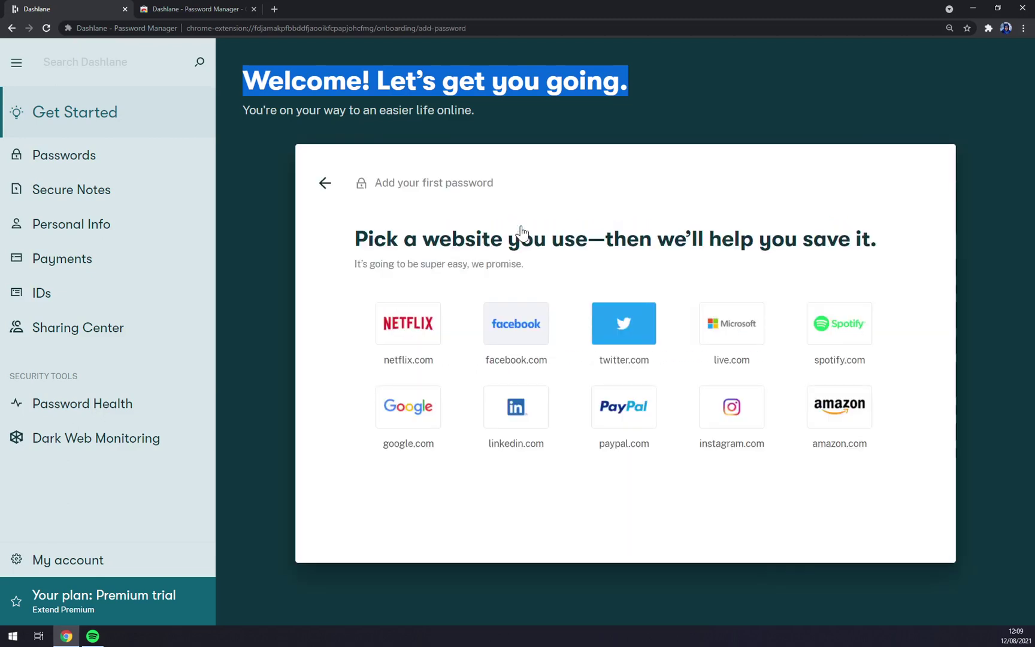
{"action": "left_click", "coordinate": [549, 175]}
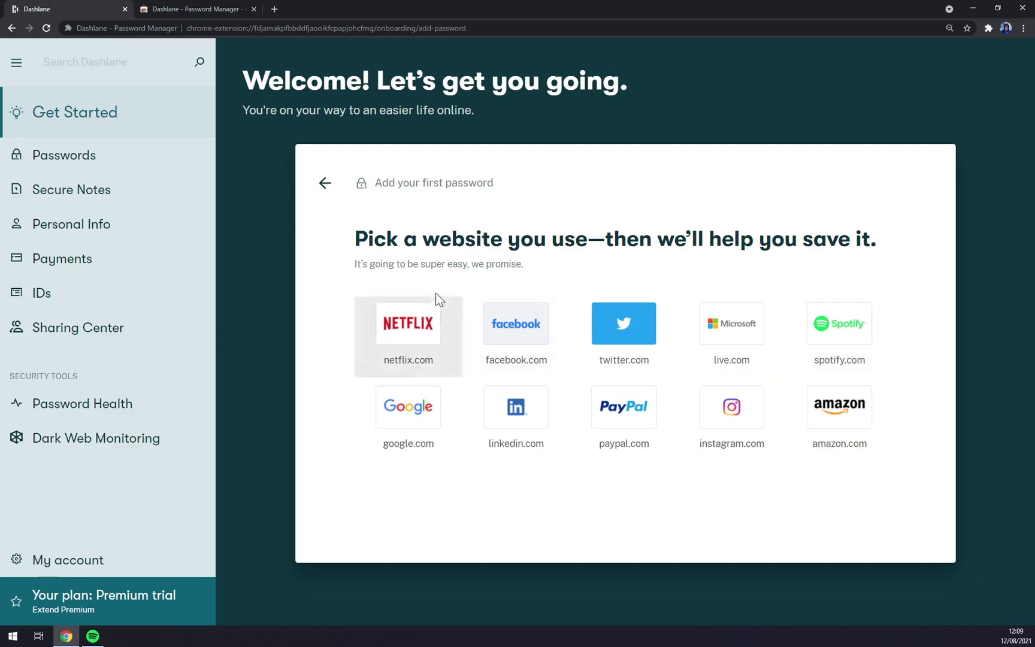
{"action": "left_click", "coordinate": [840, 346]}
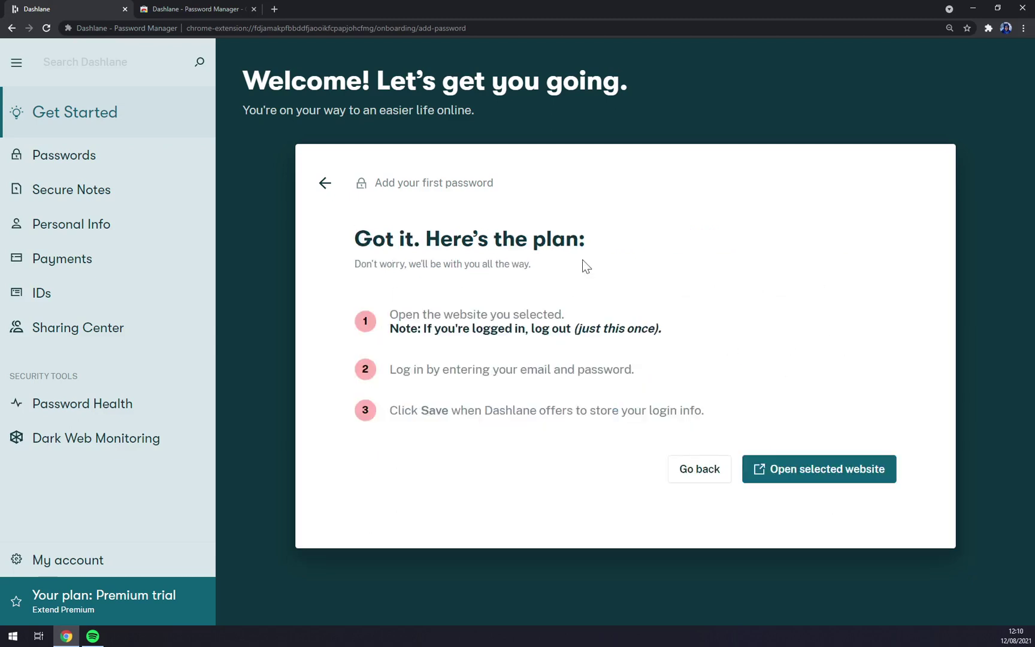
{"action": "left_click", "coordinate": [807, 470]}
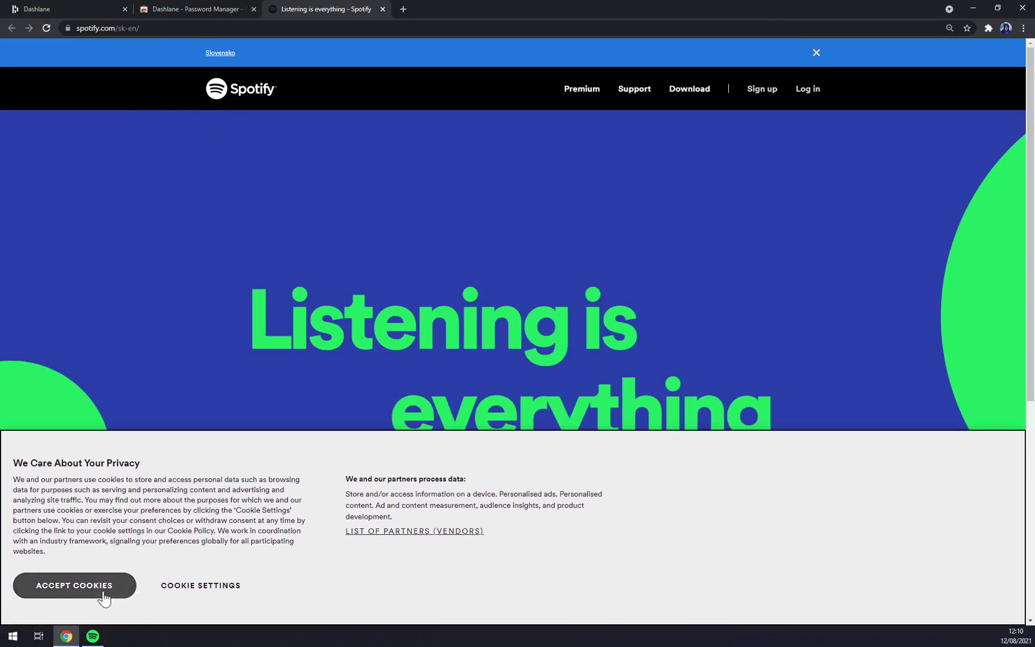
Accept Spotify's cookies, go to its login page, zoom out, and focus the email field.
{"action": "left_click", "coordinate": [74, 586]}
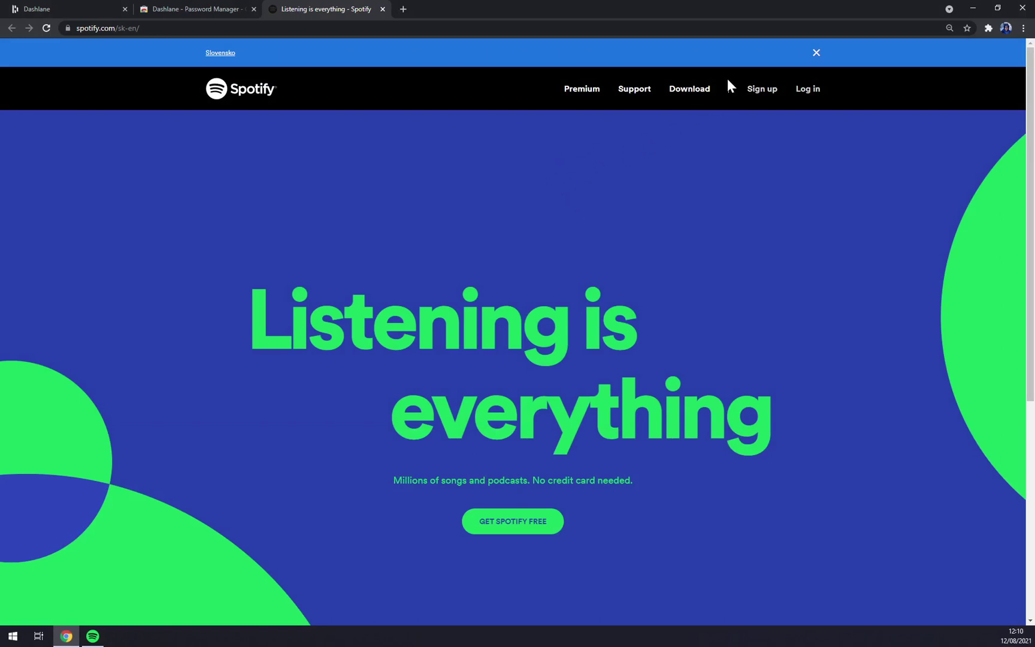
{"action": "left_click", "coordinate": [808, 94]}
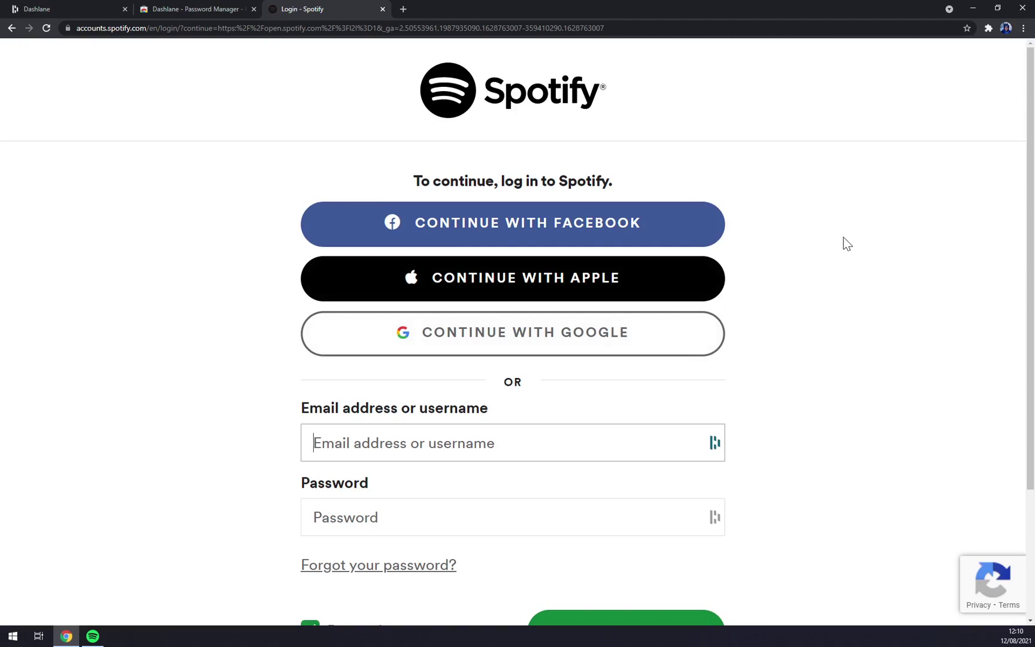
{"action": "key", "text": "ctrl+minus"}
{"action": "key", "text": "ctrl+minus"}
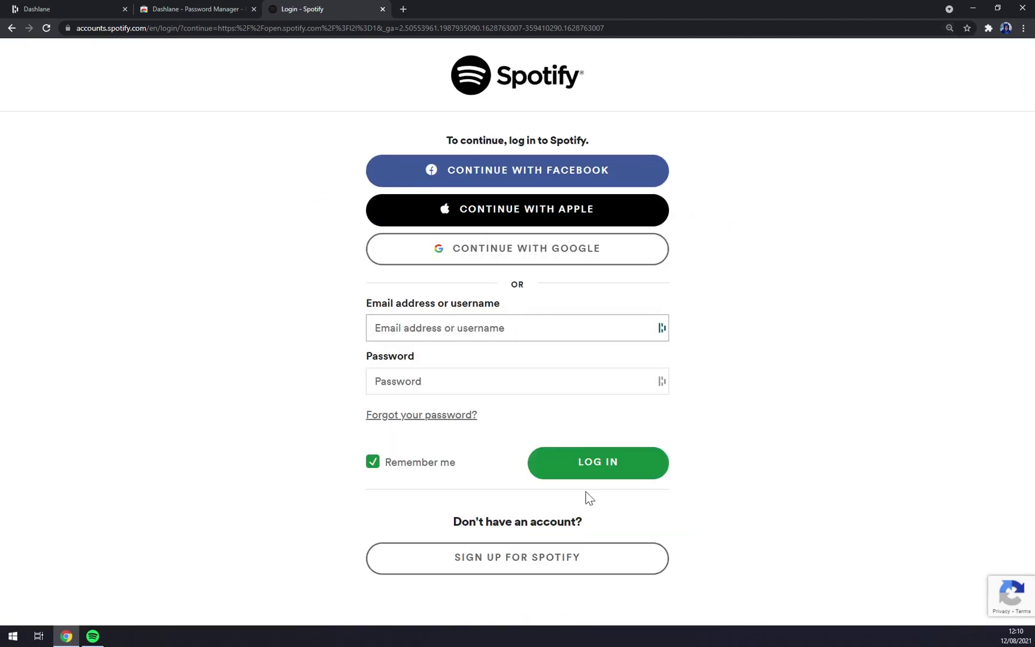
{"action": "left_click", "coordinate": [455, 328]}
{"action": "left_click", "coordinate": [262, 340]}
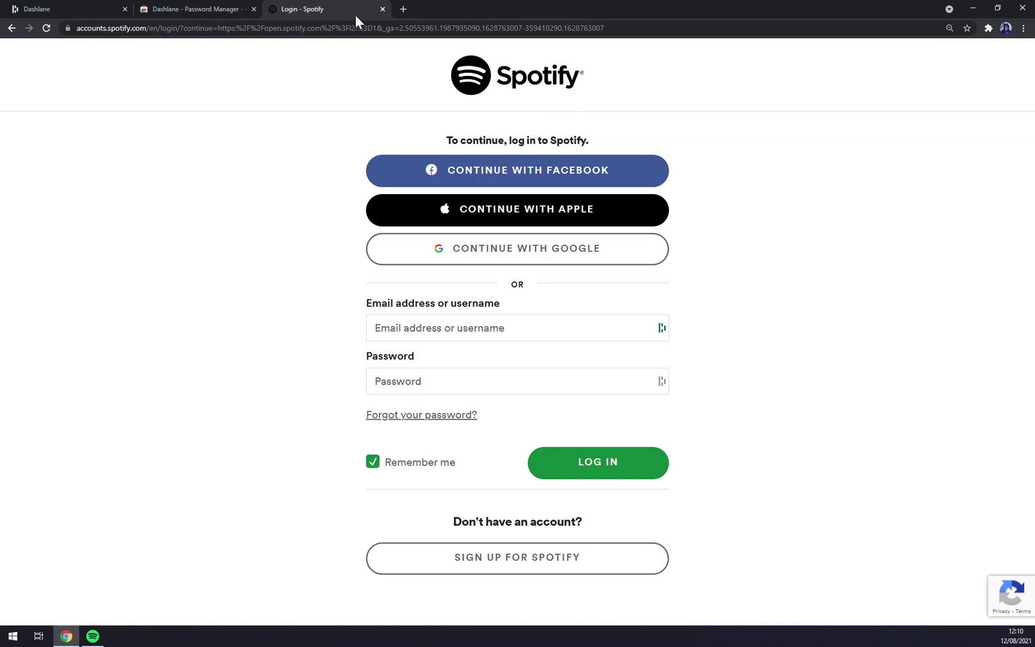
Close the Spotify tab and exit Dashlane's add-first-password panel.
{"action": "key", "text": "ctrl+w"}
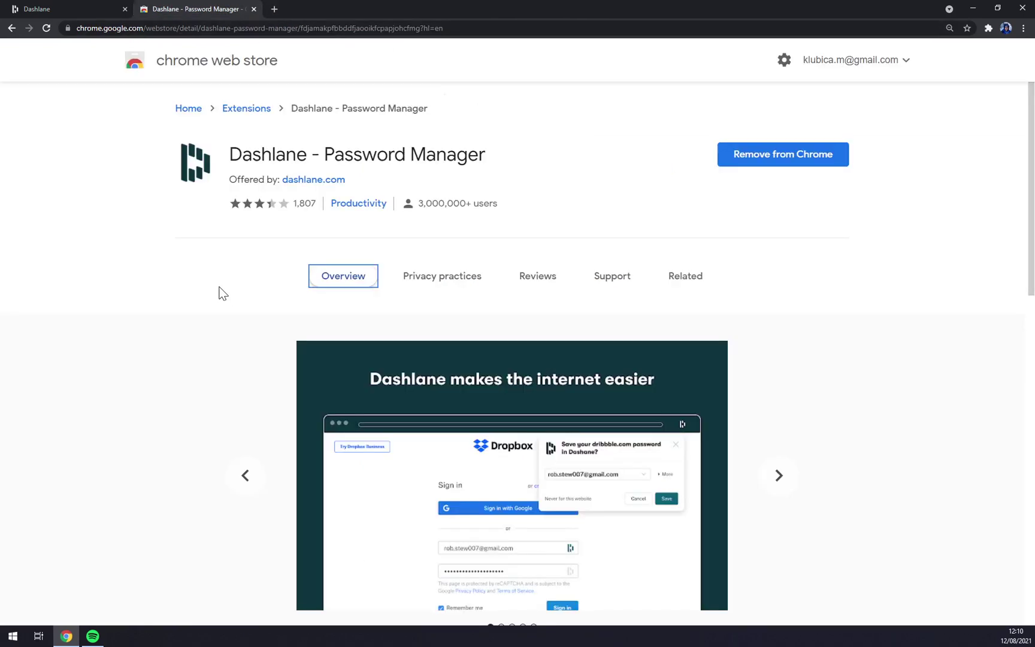
{"action": "left_click", "coordinate": [70, 9]}
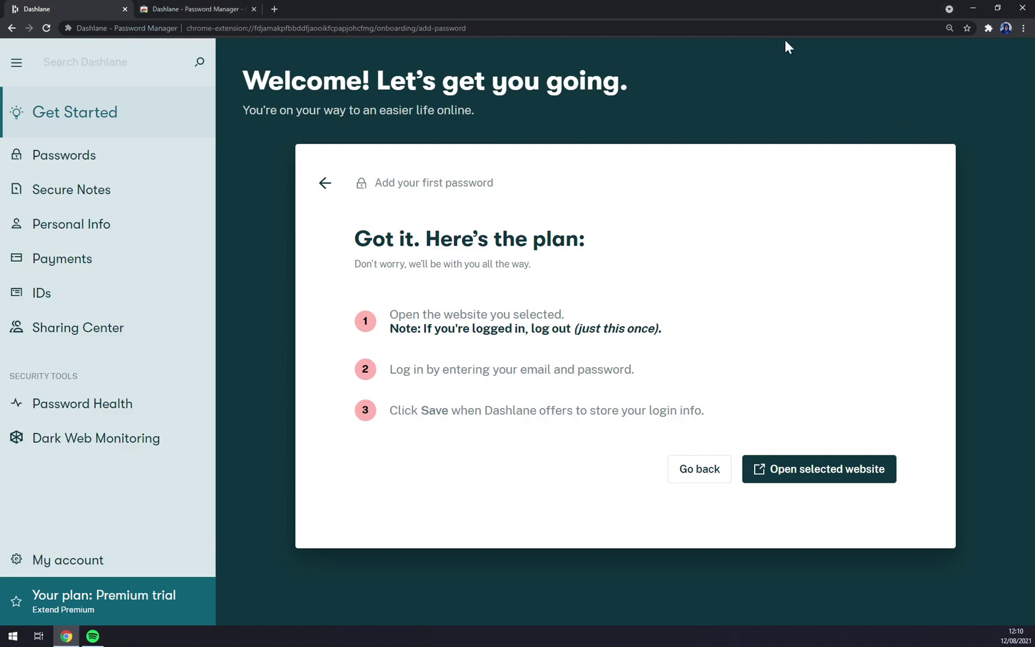
{"action": "left_click", "coordinate": [704, 470]}
{"action": "left_click", "coordinate": [325, 185]}
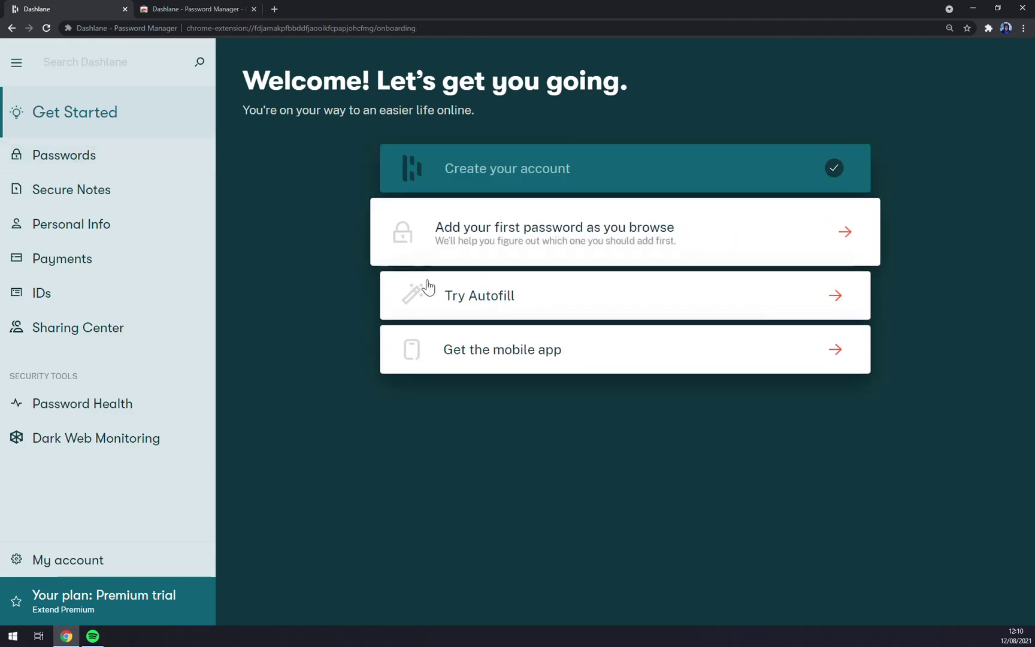
Go to Passwords, try Add passwords, then return to the empty Passwords list.
{"action": "left_click", "coordinate": [116, 165]}
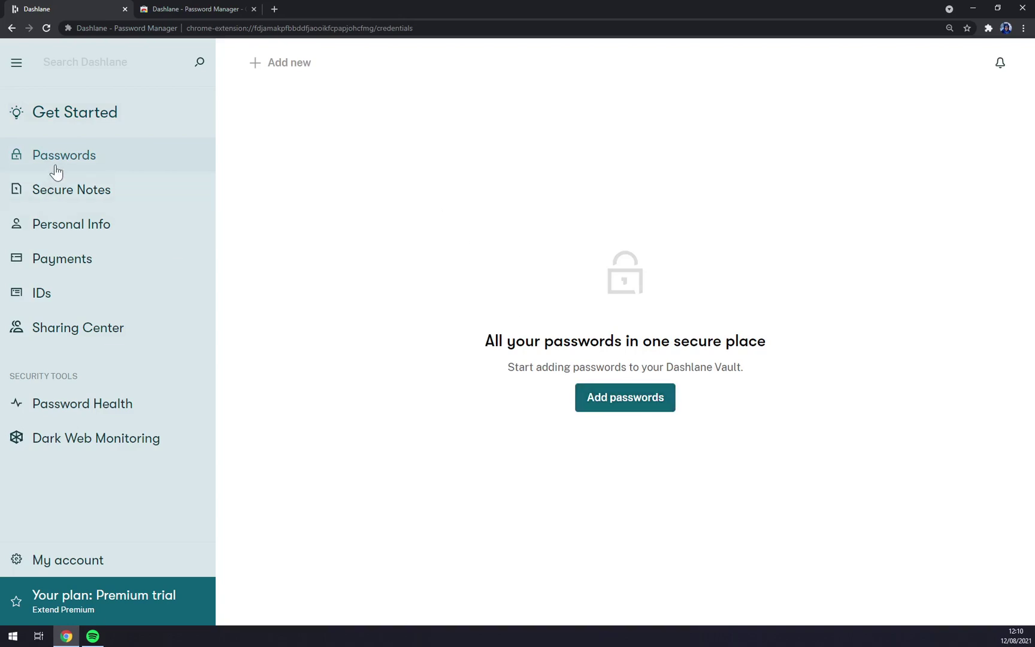
{"action": "left_click", "coordinate": [618, 406]}
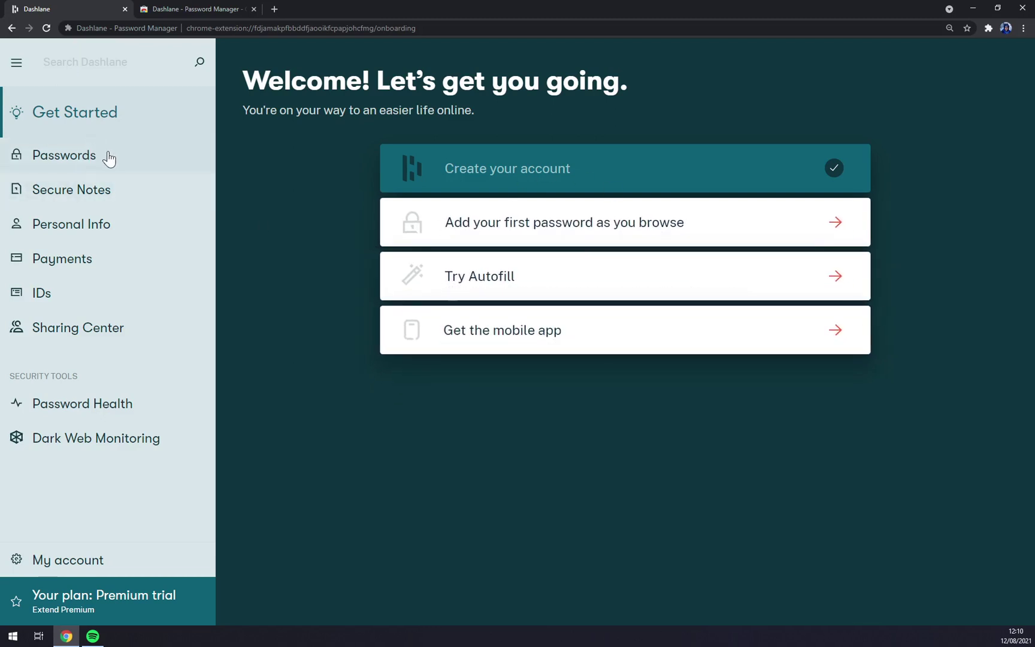
{"action": "left_click", "coordinate": [87, 155]}
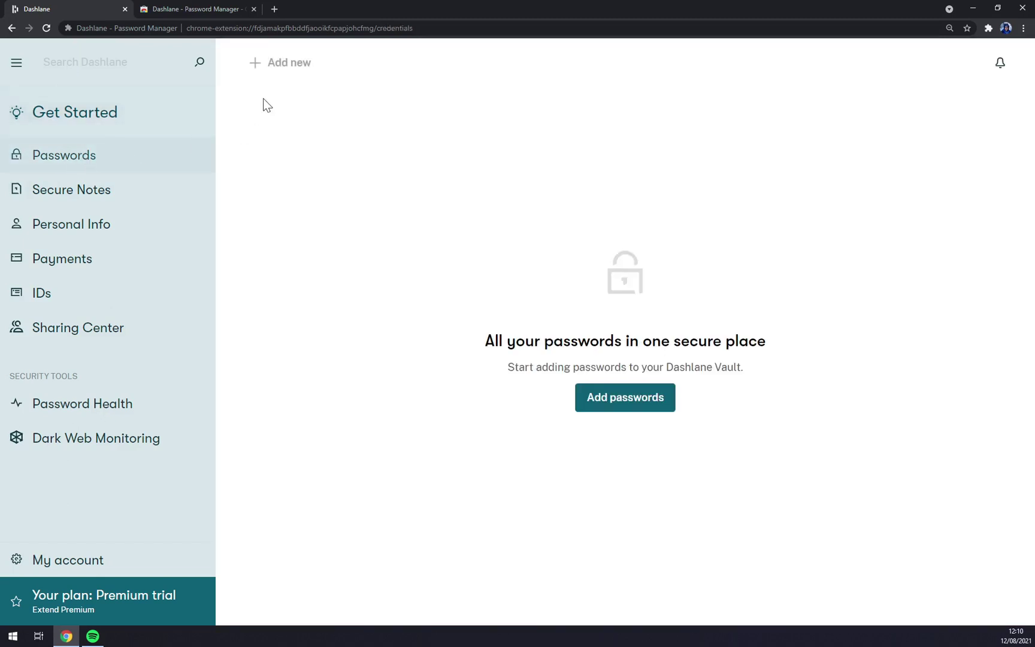
Create a new password entry for azet.sk with its login name and password.
{"action": "left_click", "coordinate": [279, 64]}
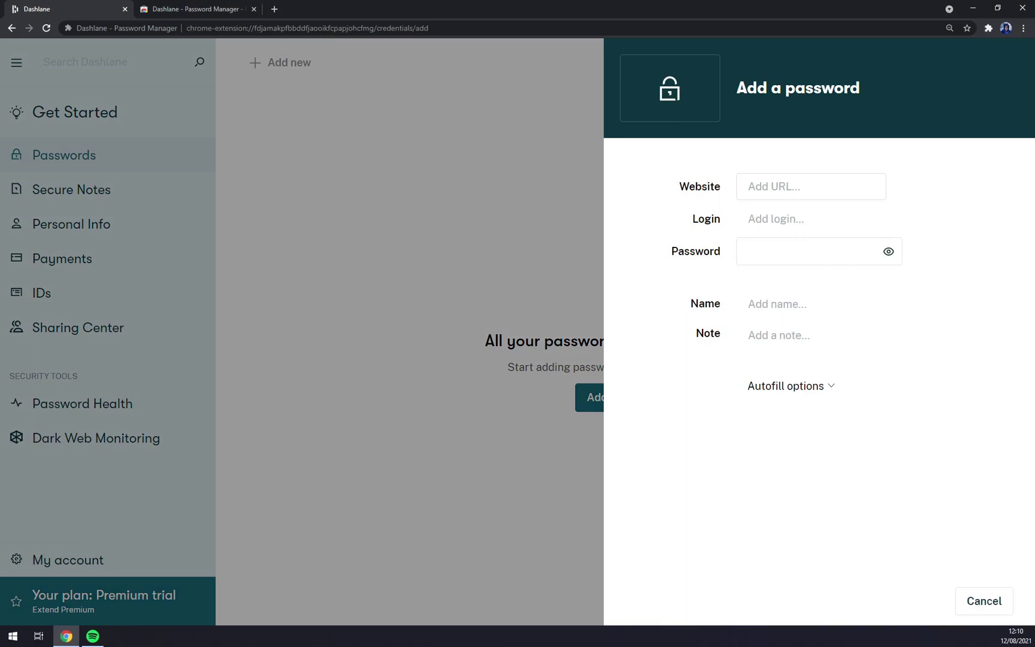
{"action": "left_click", "coordinate": [778, 186]}
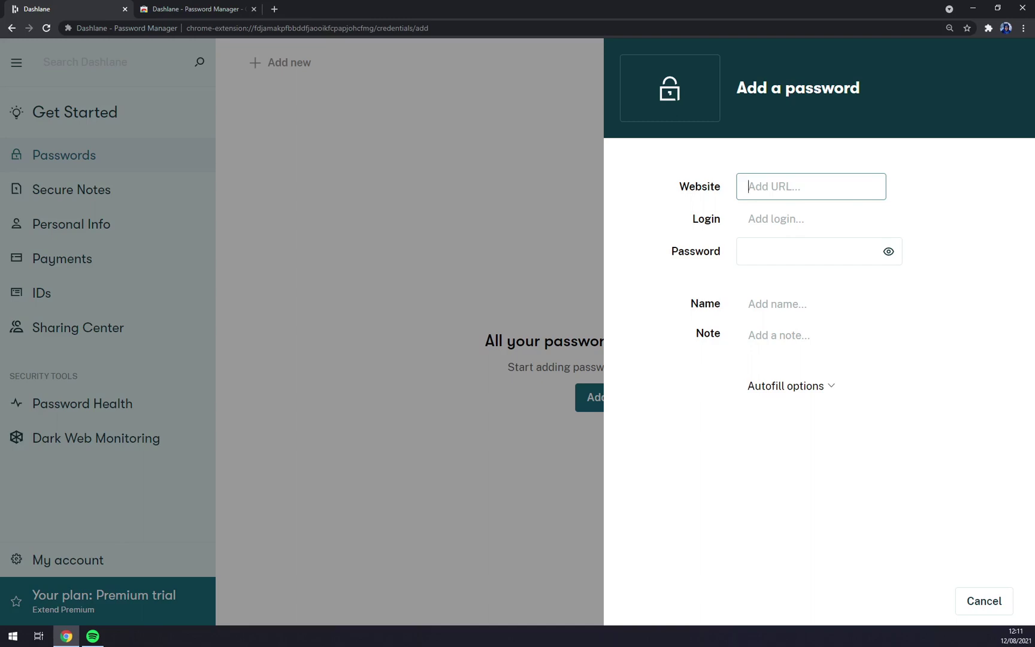
{"action": "type", "text": "azet"}
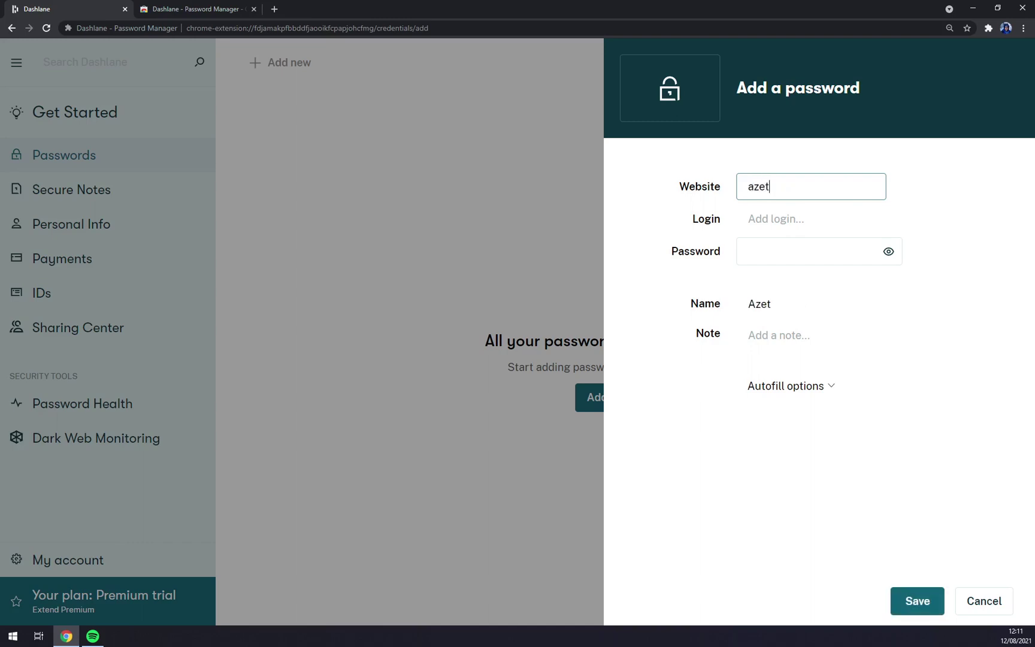
{"action": "type", "text": ".sk"}
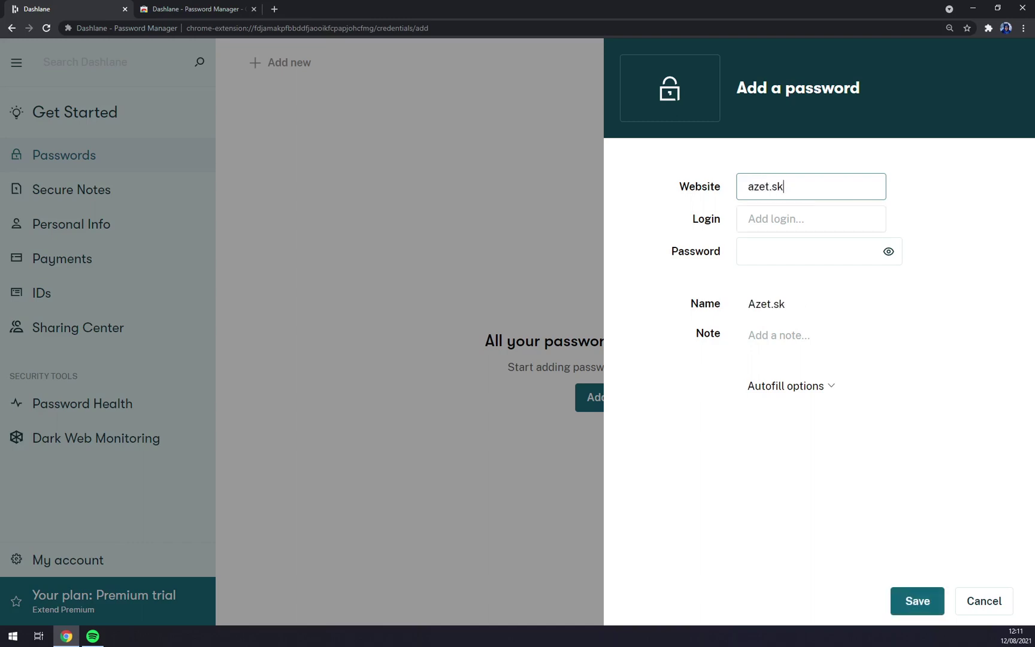
{"action": "left_click", "coordinate": [779, 218]}
{"action": "type", "text": "rofell"}
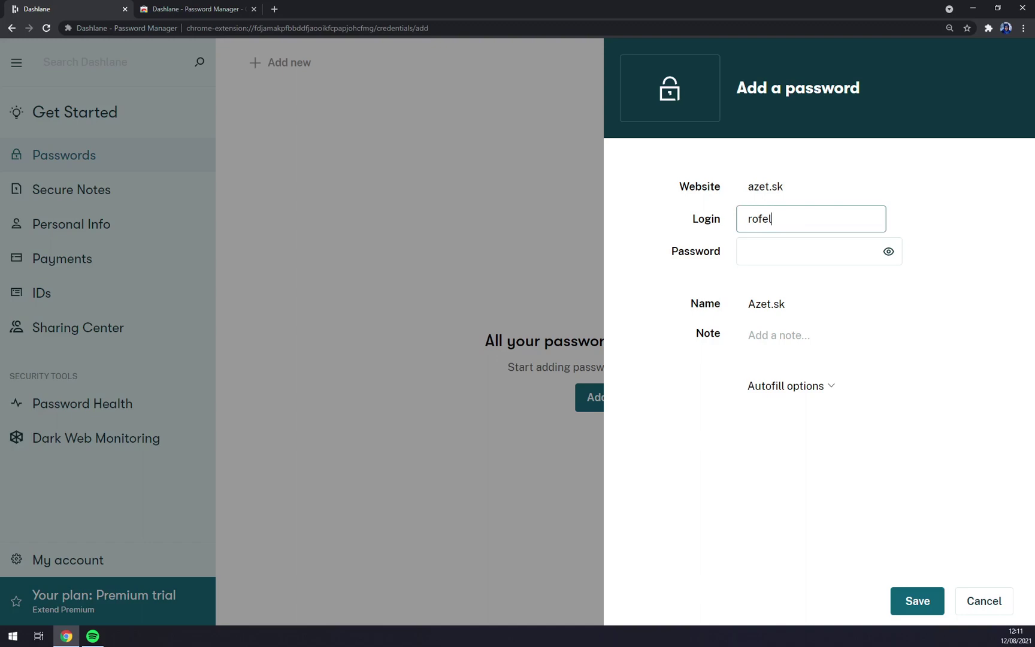
{"action": "left_click", "coordinate": [809, 252]}
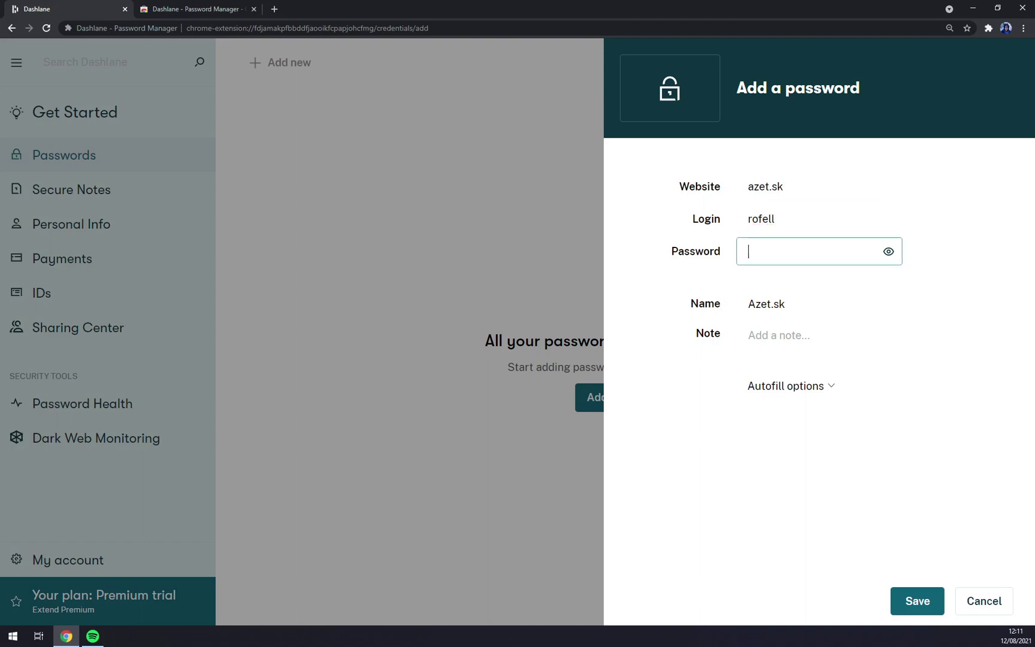
{"action": "type", "text": "•••••••••••"}
Set the azet.sk entry to always require the Master Password and save it.
{"action": "left_click", "coordinate": [795, 385]}
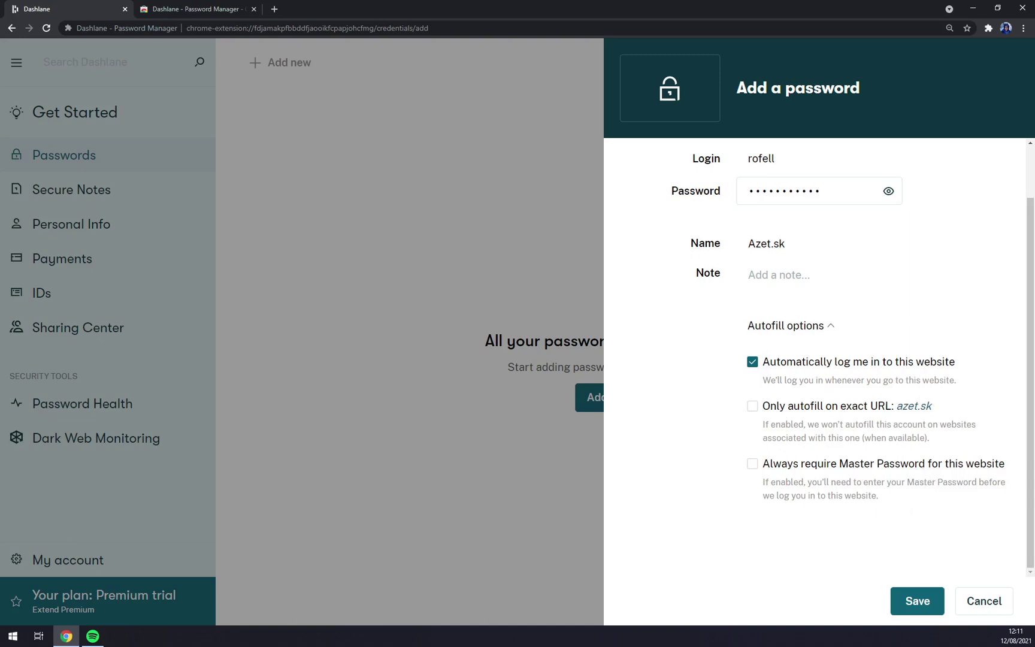
{"action": "left_click", "coordinate": [868, 464]}
{"action": "left_click", "coordinate": [912, 594]}
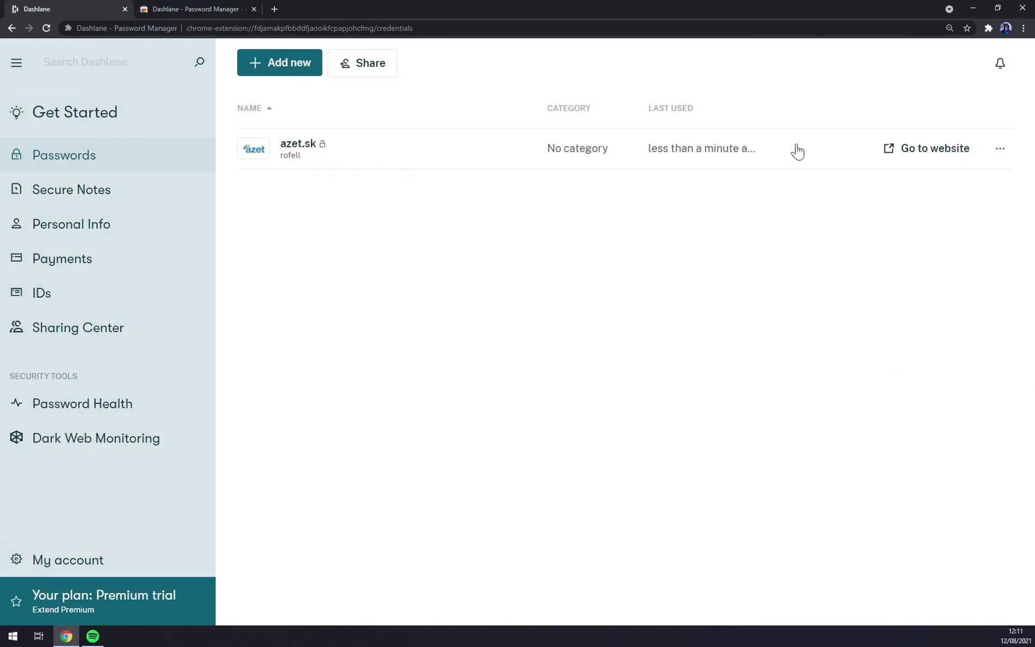
{"action": "left_click", "coordinate": [938, 158]}
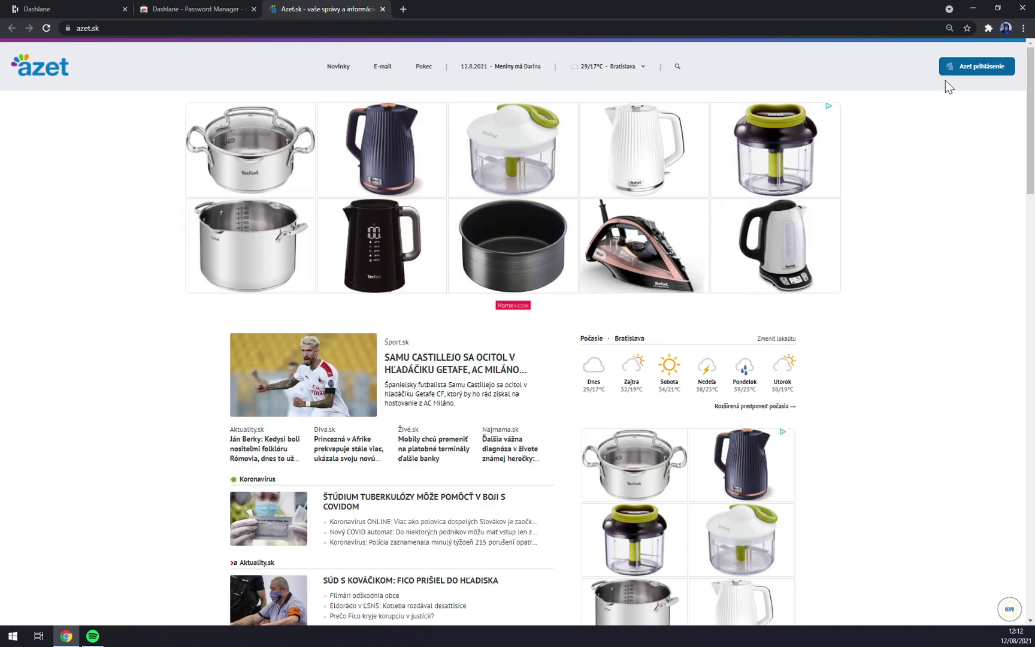
{"action": "left_click", "coordinate": [999, 69]}
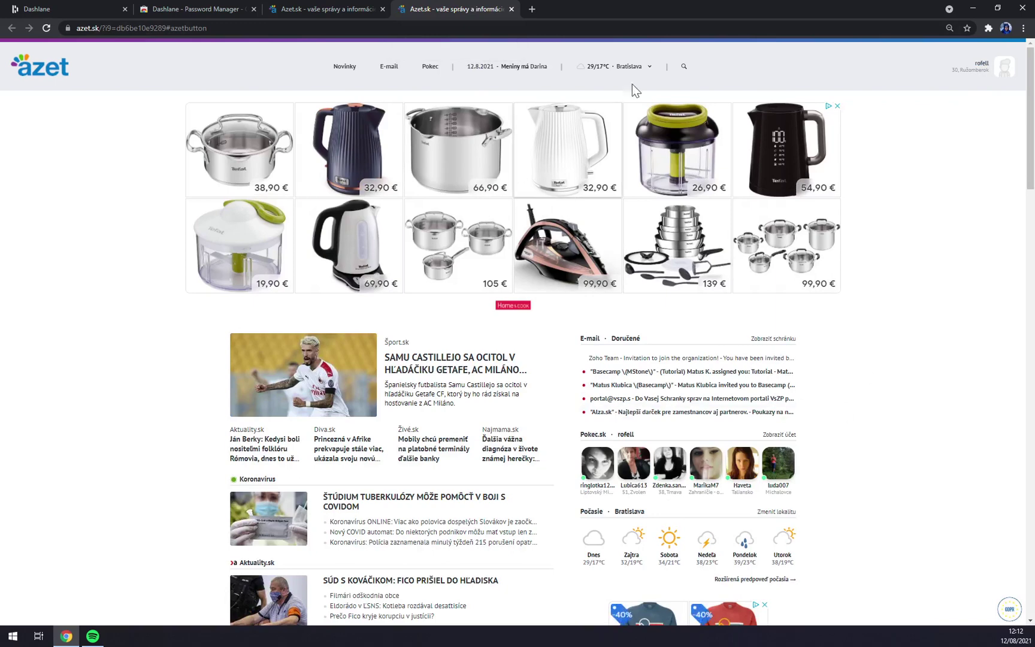
{"action": "left_click", "coordinate": [511, 9]}
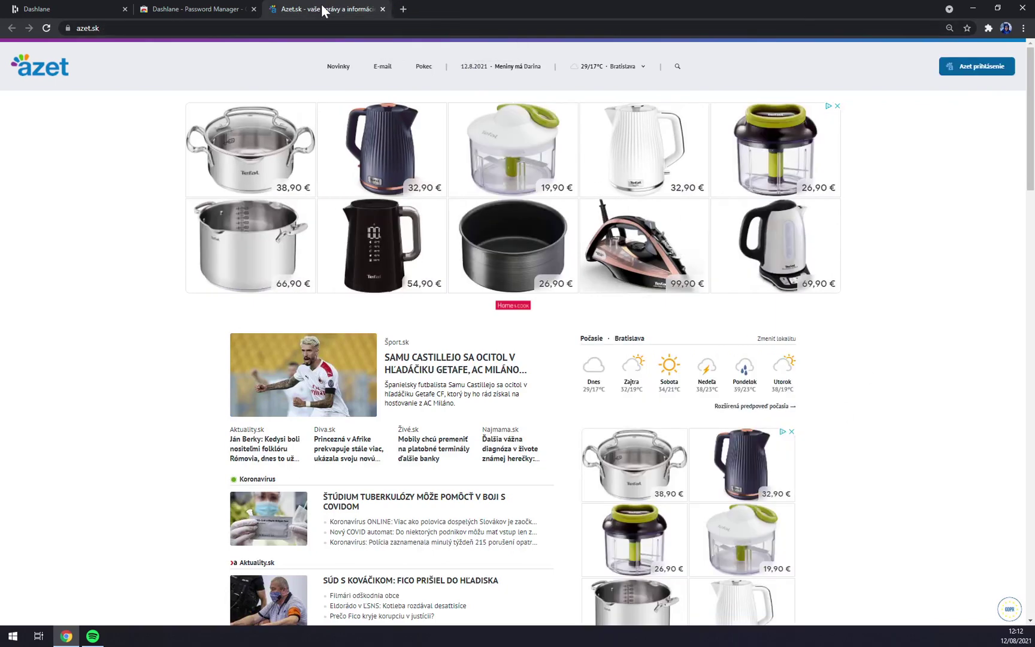
{"action": "left_click", "coordinate": [382, 9]}
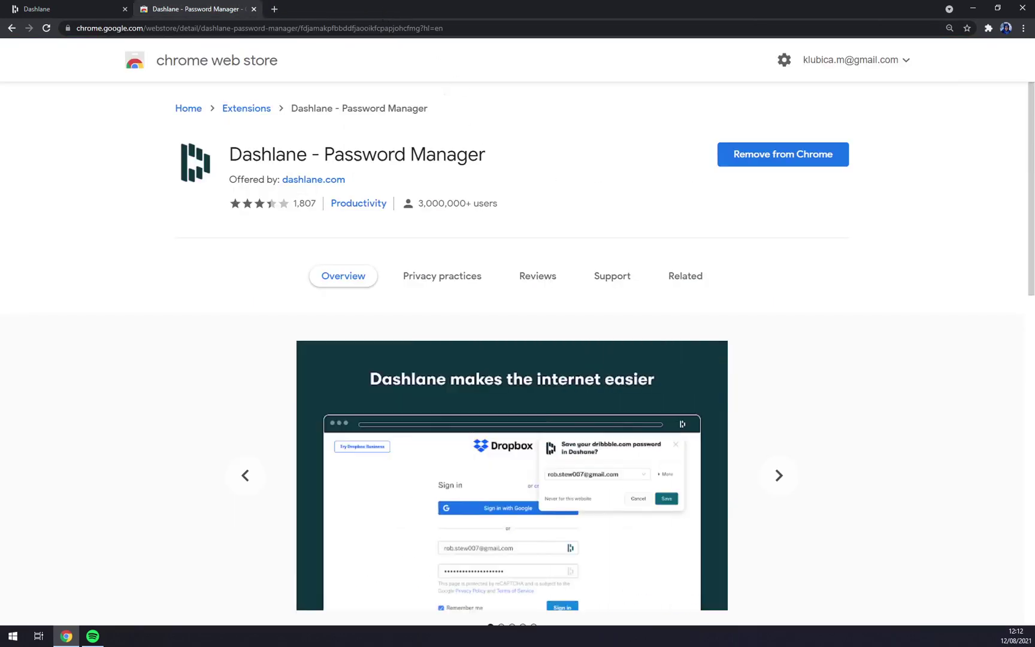
{"action": "left_click", "coordinate": [105, 9]}
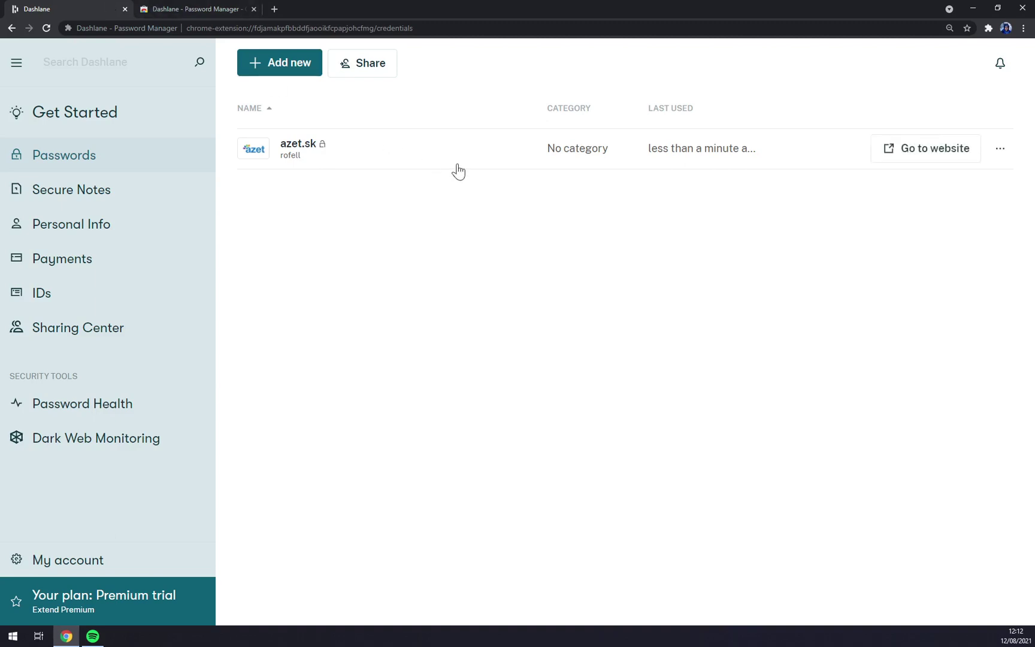
View and close the azet.sk entry's details, then start sharing it from its actions menu.
{"action": "left_click", "coordinate": [1000, 151]}
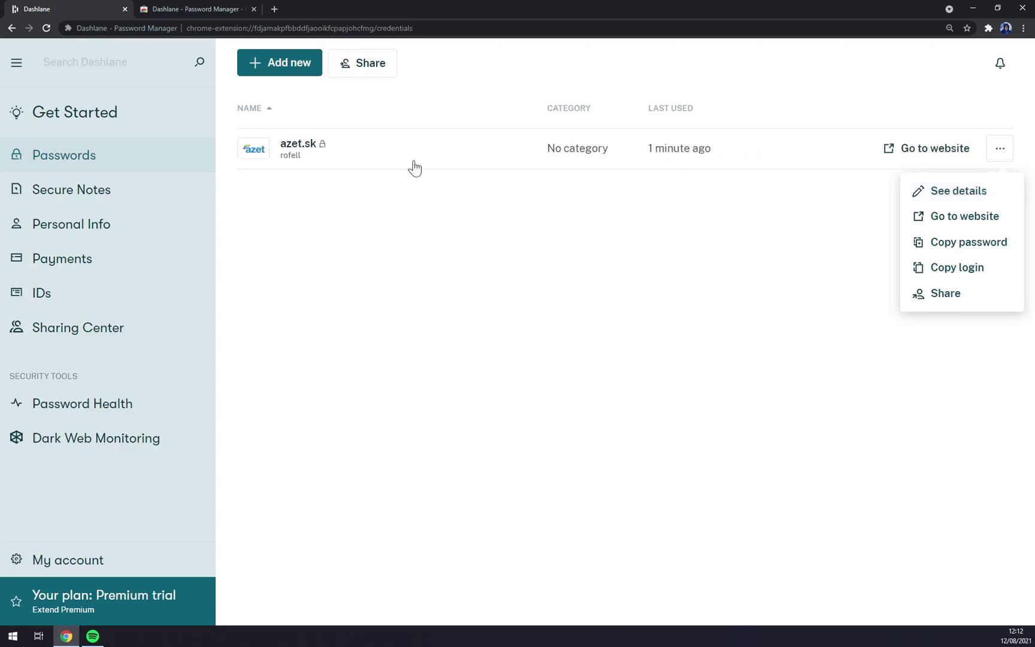
{"action": "left_click", "coordinate": [949, 193]}
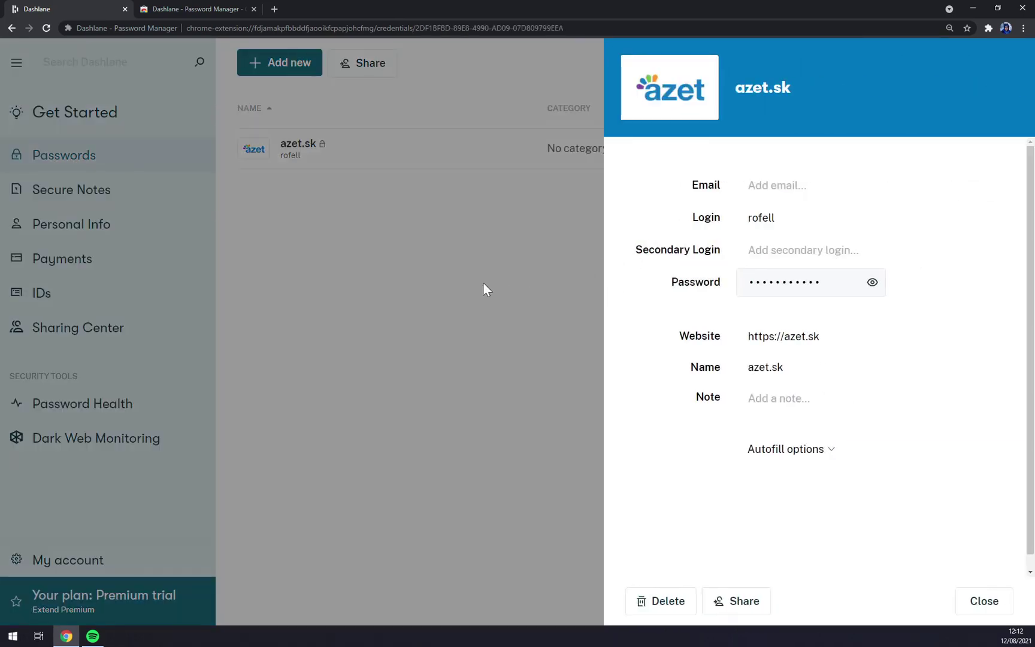
{"action": "left_click", "coordinate": [484, 283]}
{"action": "left_click", "coordinate": [999, 152]}
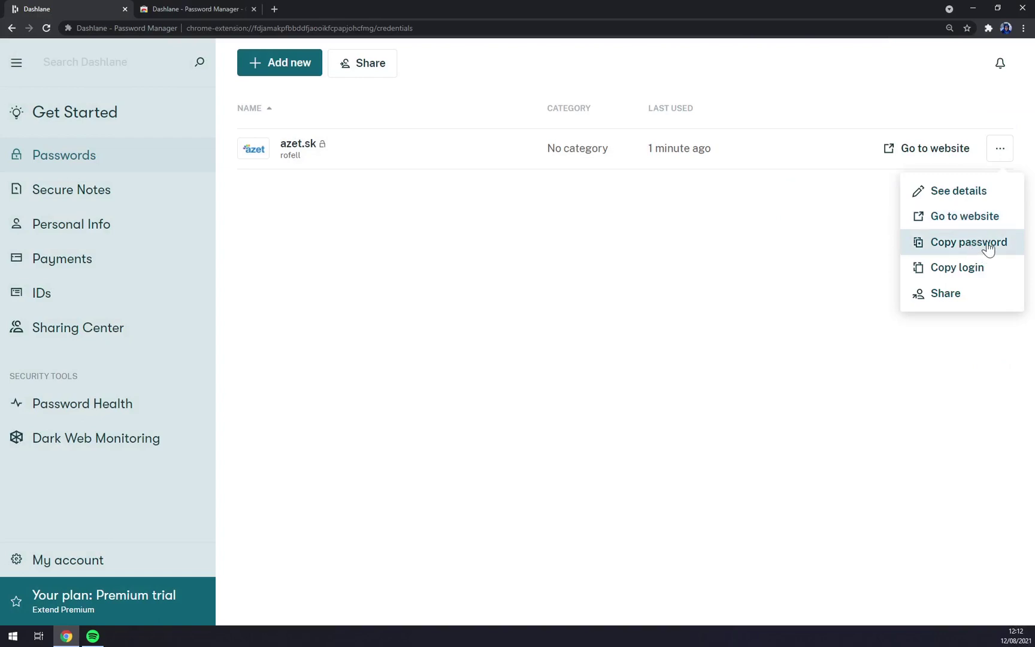
{"action": "left_click", "coordinate": [933, 310]}
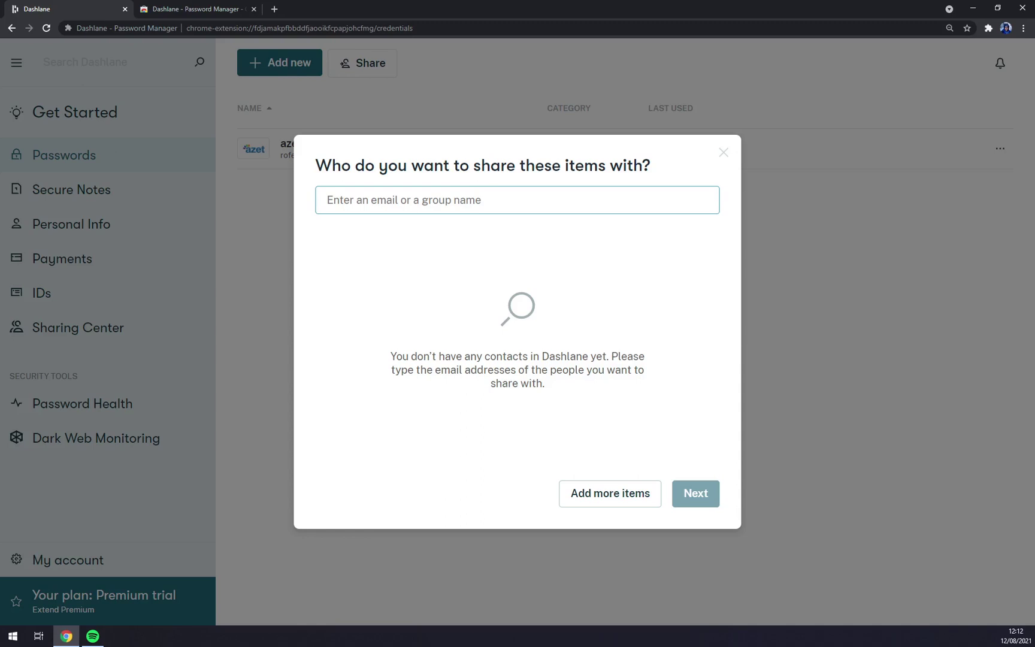
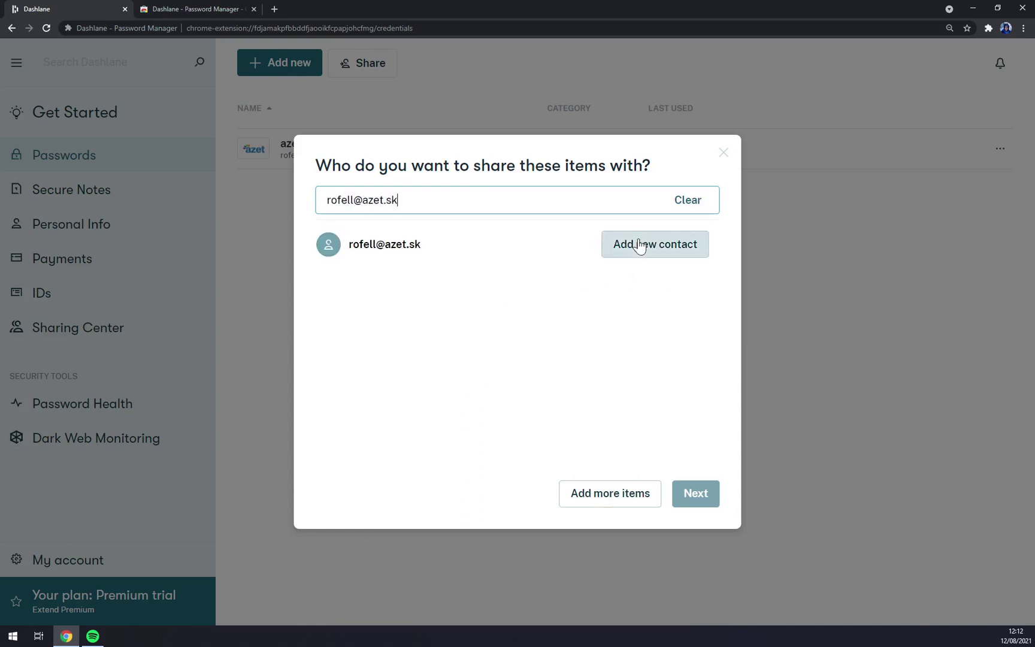
Add two recipients' e-mail addresses as new contacts and continue to the permission step.
{"action": "double_click", "coordinate": [645, 250]}
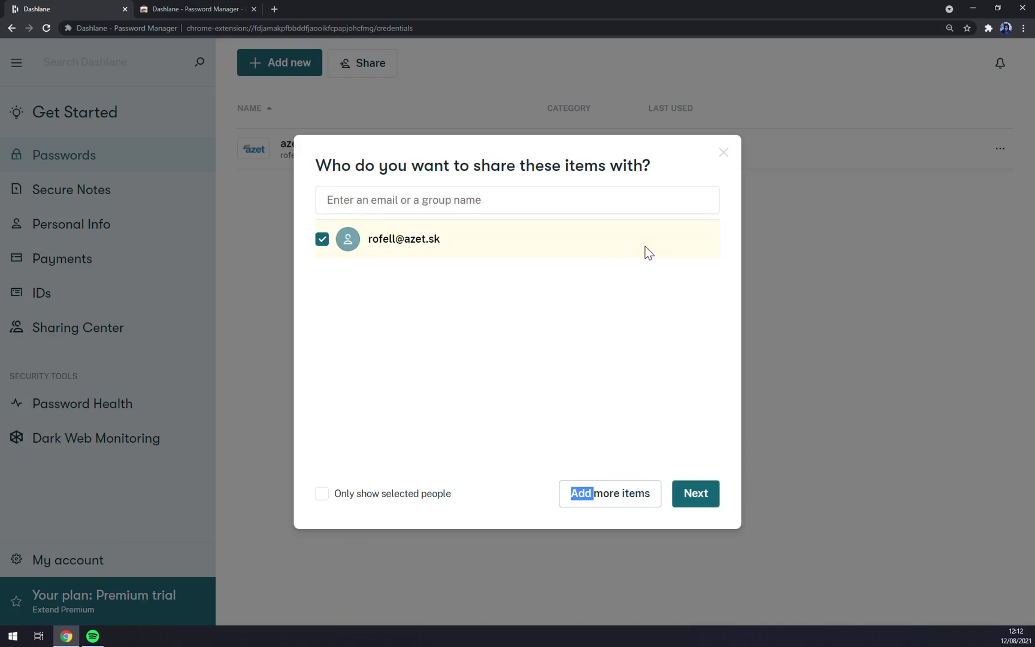
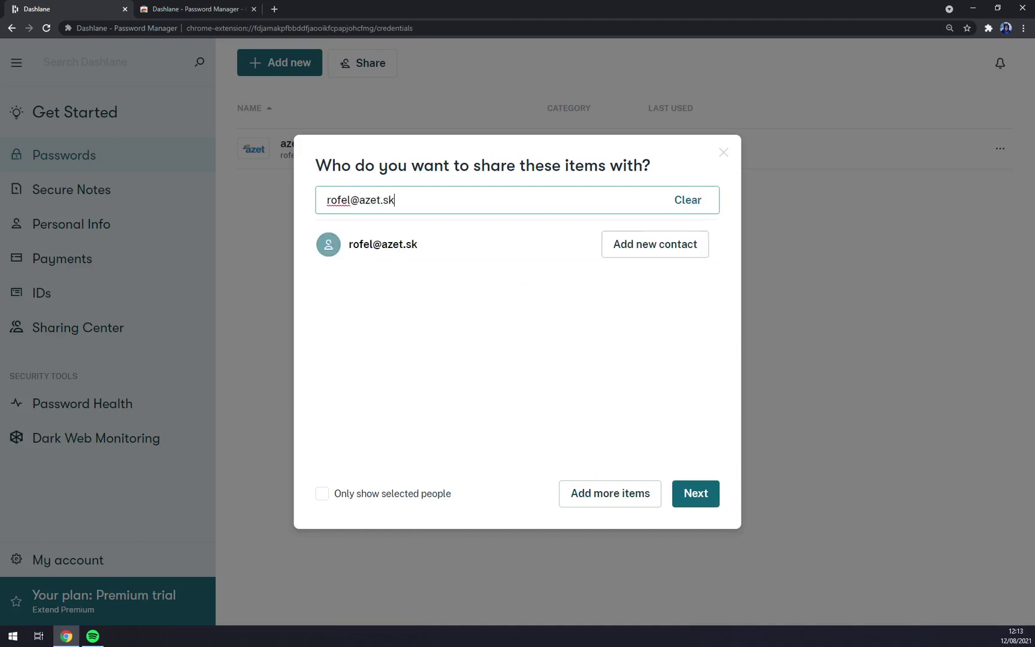
{"action": "left_click", "coordinate": [641, 242]}
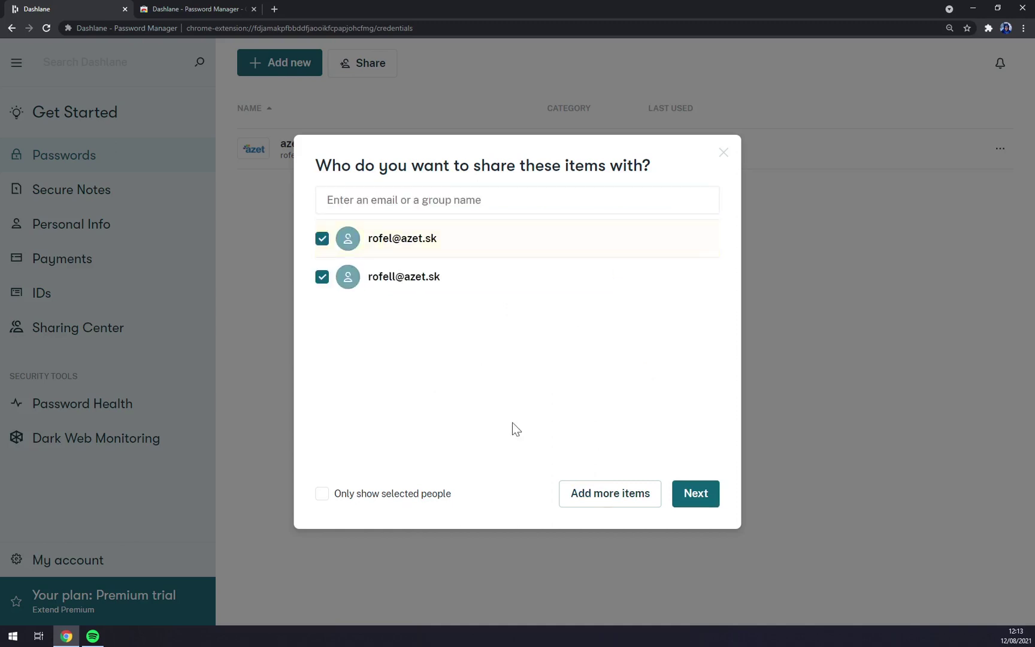
{"action": "left_click", "coordinate": [696, 493]}
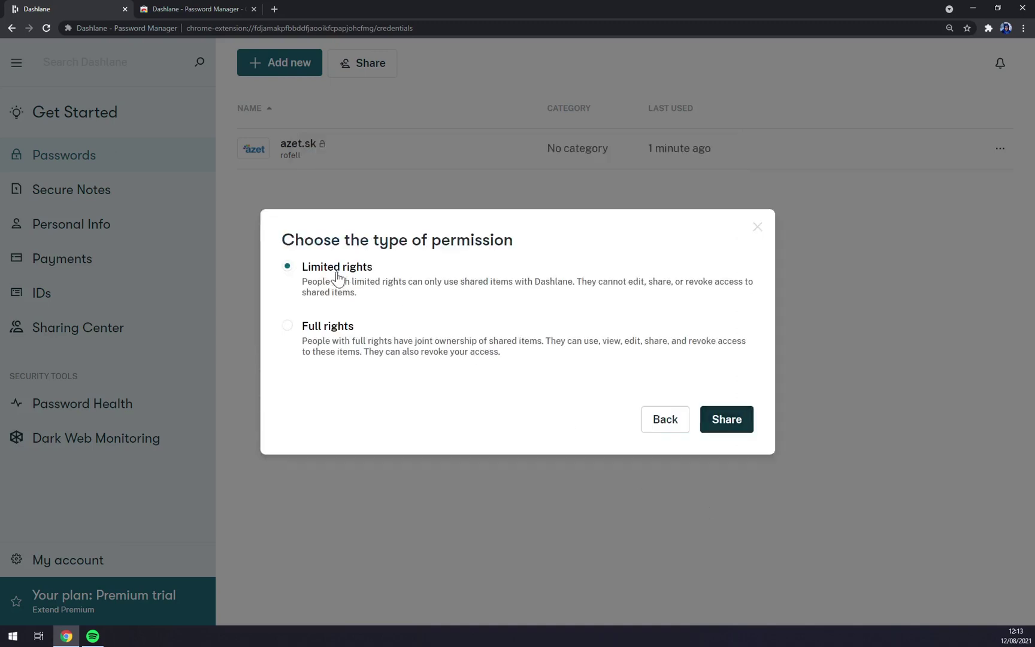
Keep Limited rights, share the azet.sk password, then retry and dismiss the server error.
{"action": "left_click", "coordinate": [324, 329]}
{"action": "left_click", "coordinate": [342, 275]}
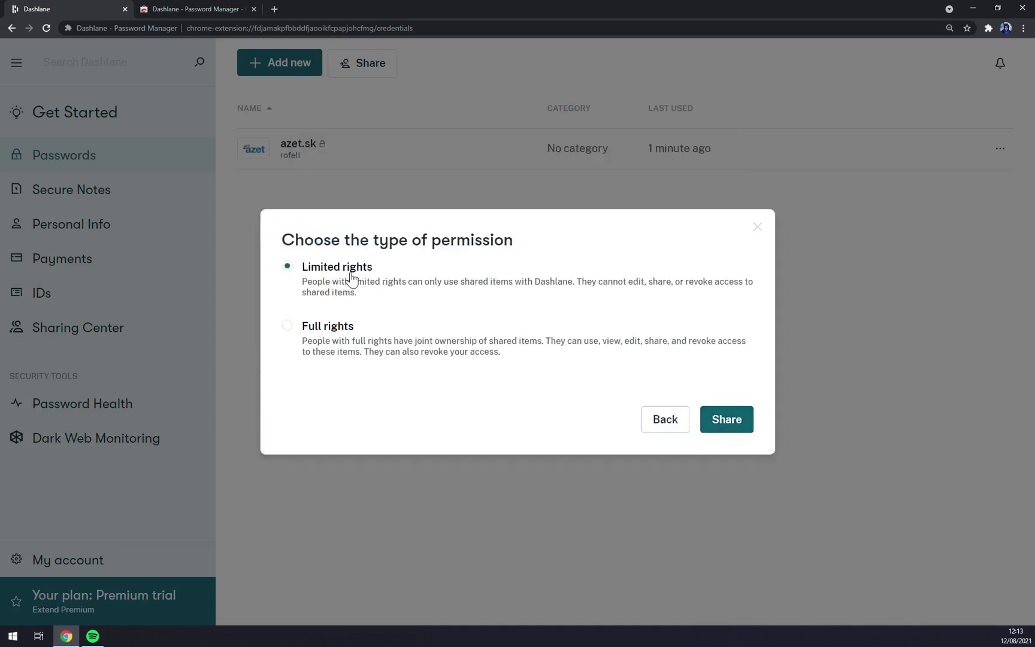
{"action": "left_click", "coordinate": [326, 333]}
{"action": "left_click", "coordinate": [352, 271]}
{"action": "left_click", "coordinate": [735, 419]}
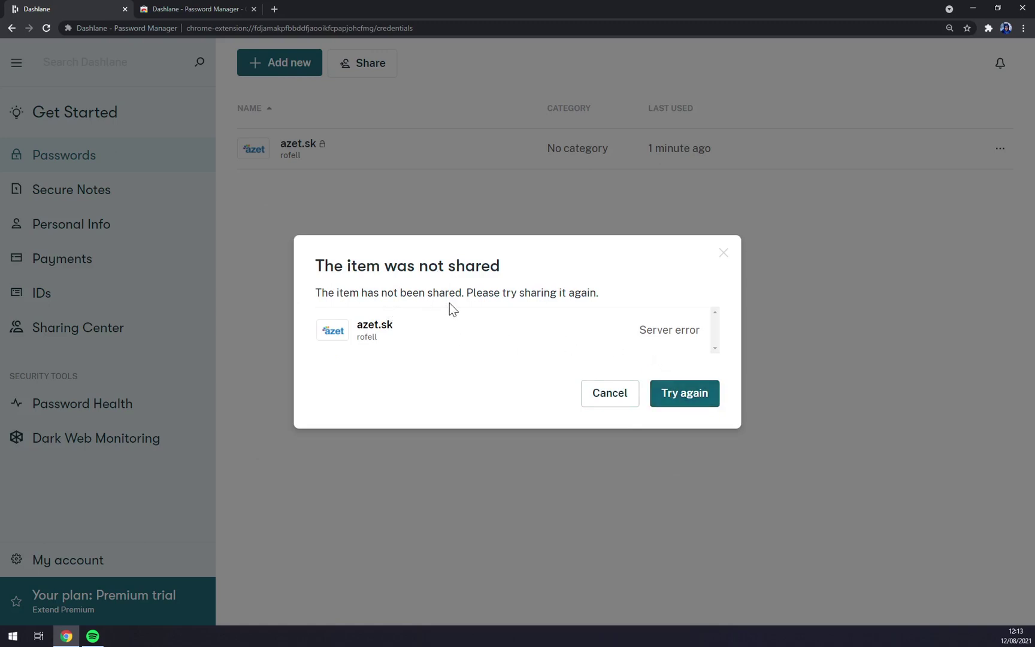
{"action": "left_click", "coordinate": [677, 397]}
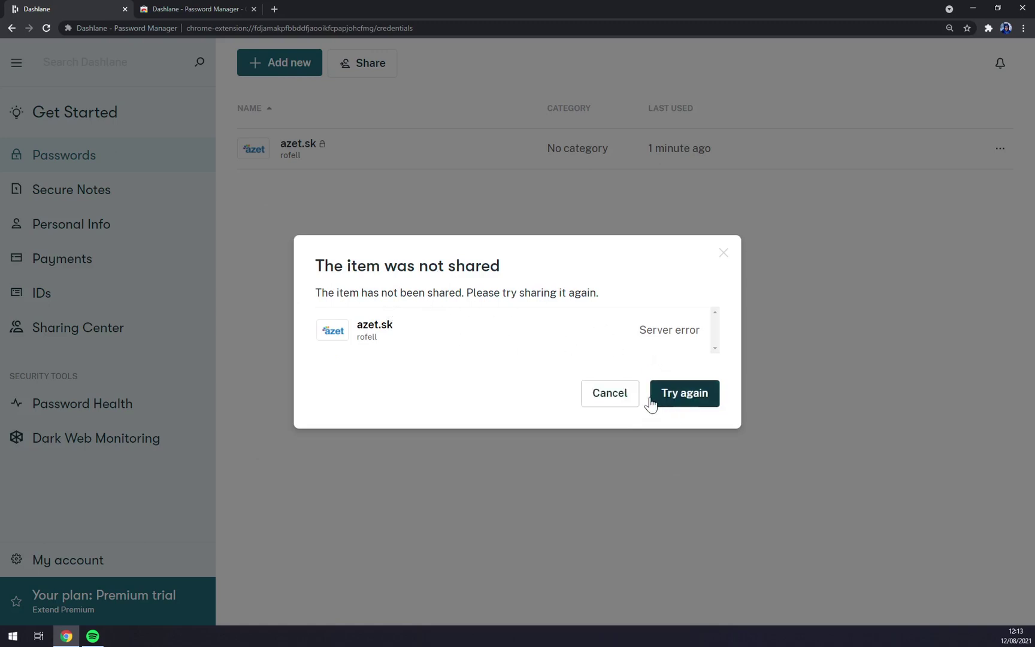
{"action": "left_click", "coordinate": [614, 393]}
Look over the azet.sk login's details and its actions menu without changing anything.
{"action": "left_click", "coordinate": [333, 155]}
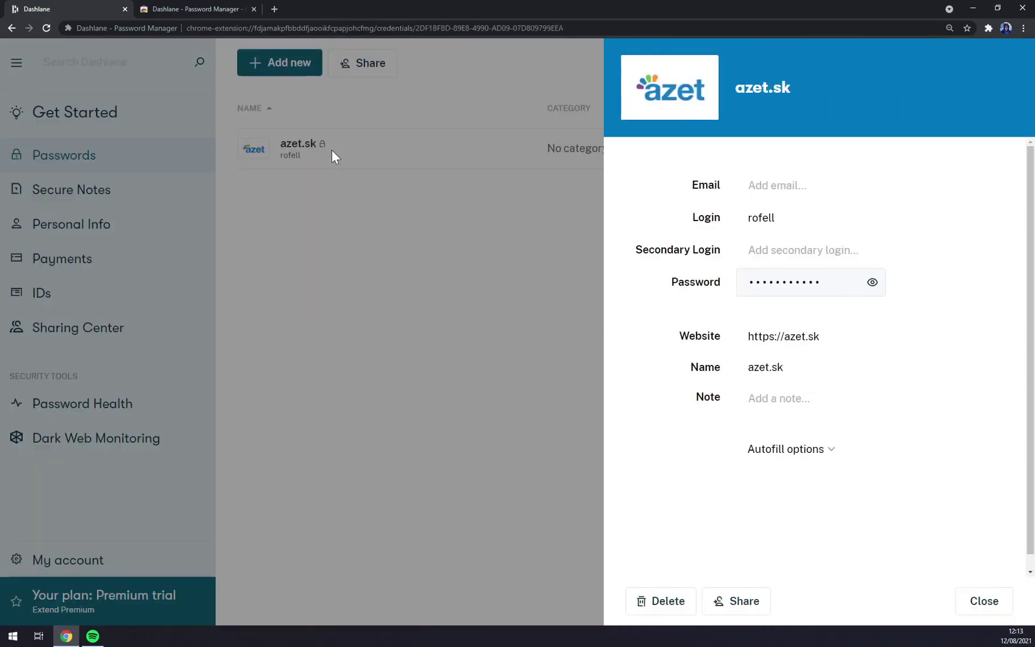
{"action": "left_click", "coordinate": [457, 297]}
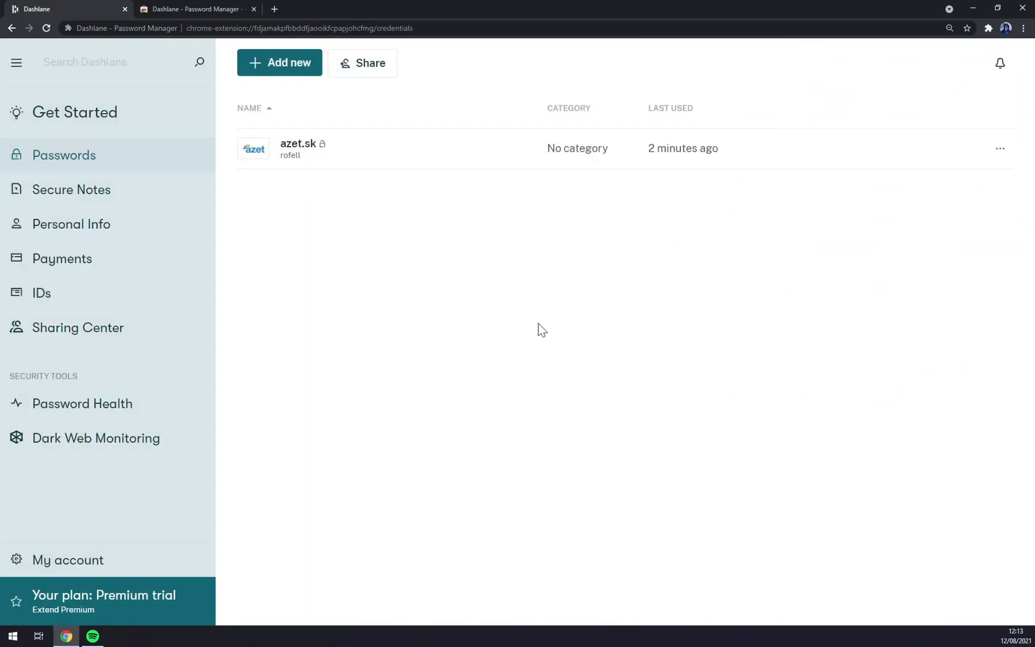
{"action": "left_click", "coordinate": [998, 151]}
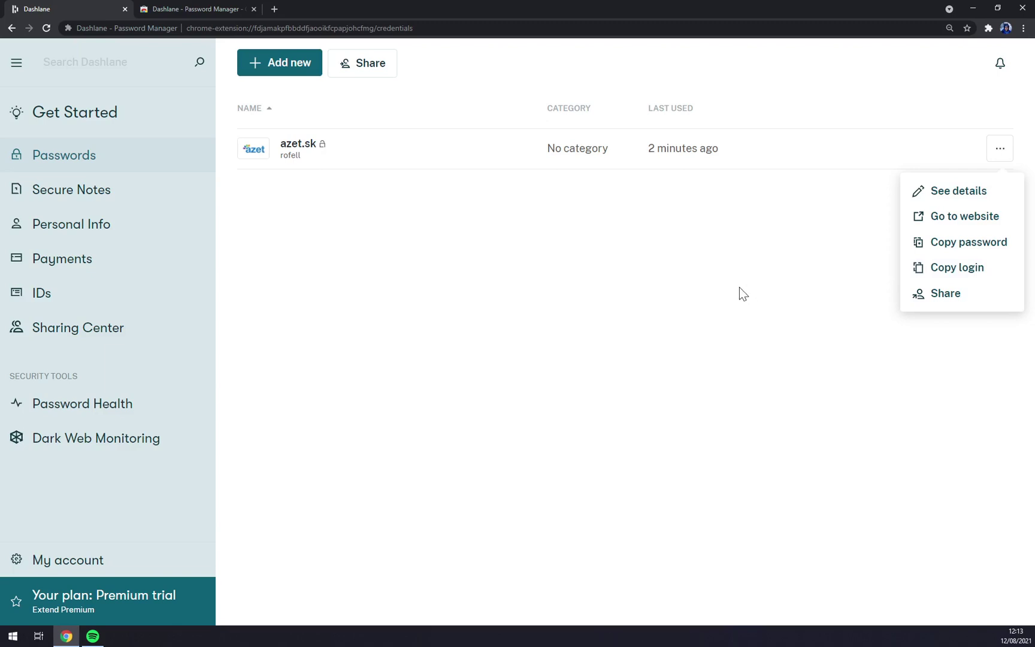
{"action": "left_click", "coordinate": [623, 290]}
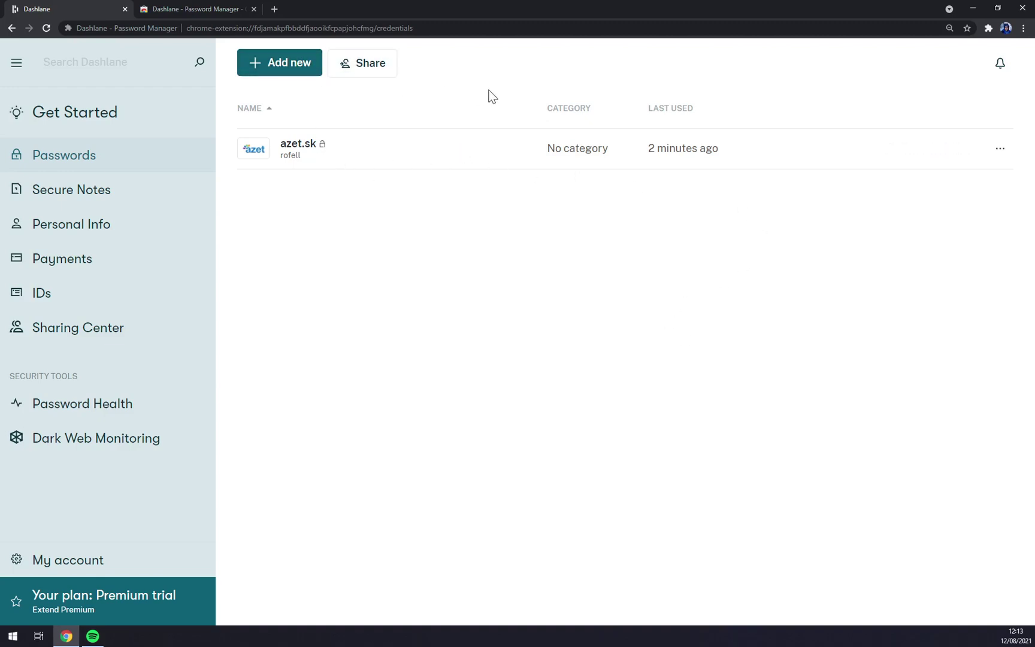
Start and cancel a new password entry, then switch to the empty Secure Notes section.
{"action": "left_click", "coordinate": [307, 71]}
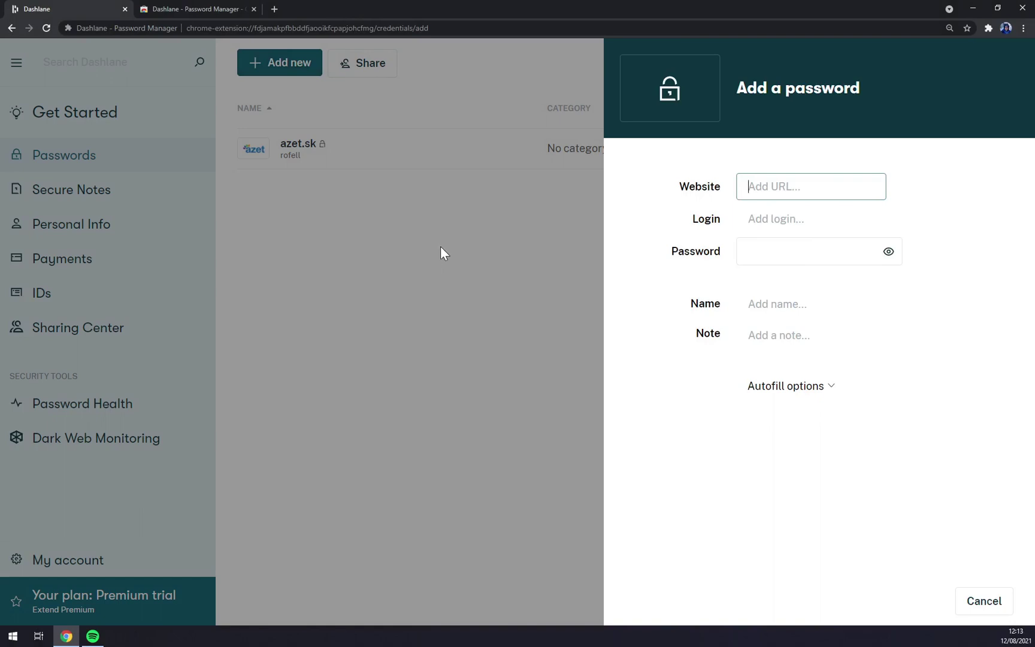
{"action": "left_click", "coordinate": [397, 293]}
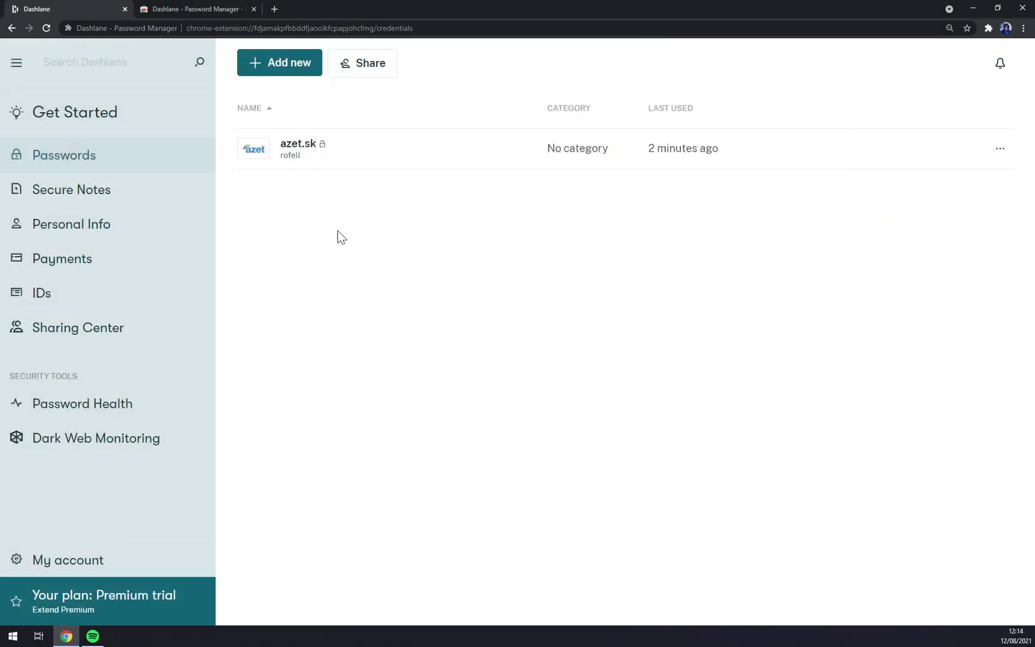
{"action": "left_click", "coordinate": [157, 193]}
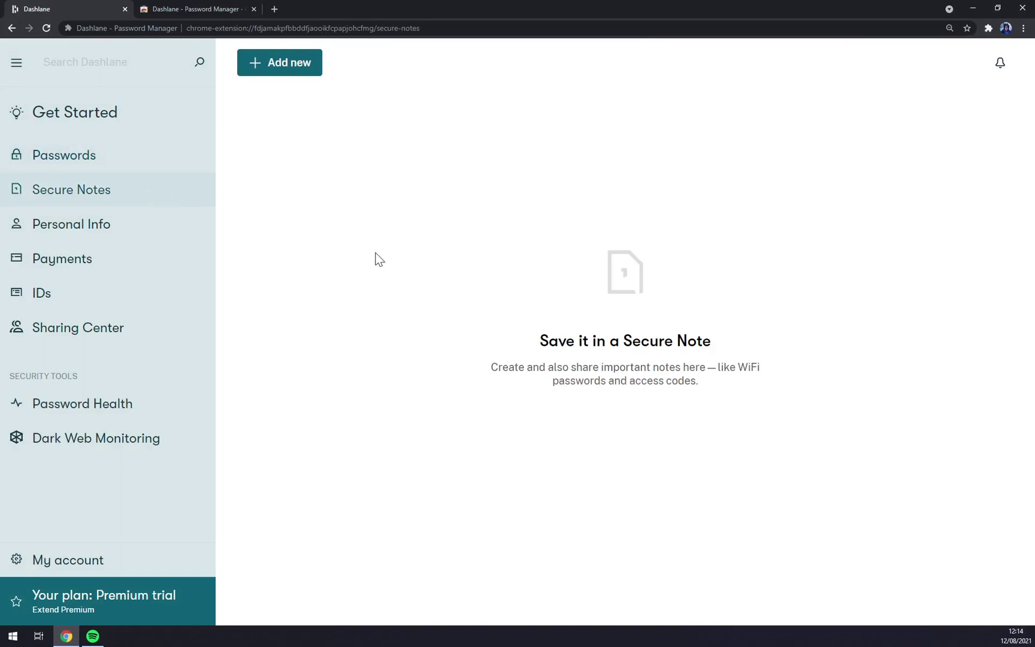
Create and save a secure note containing the text 'Daslane pwds'.
{"action": "left_click", "coordinate": [295, 72]}
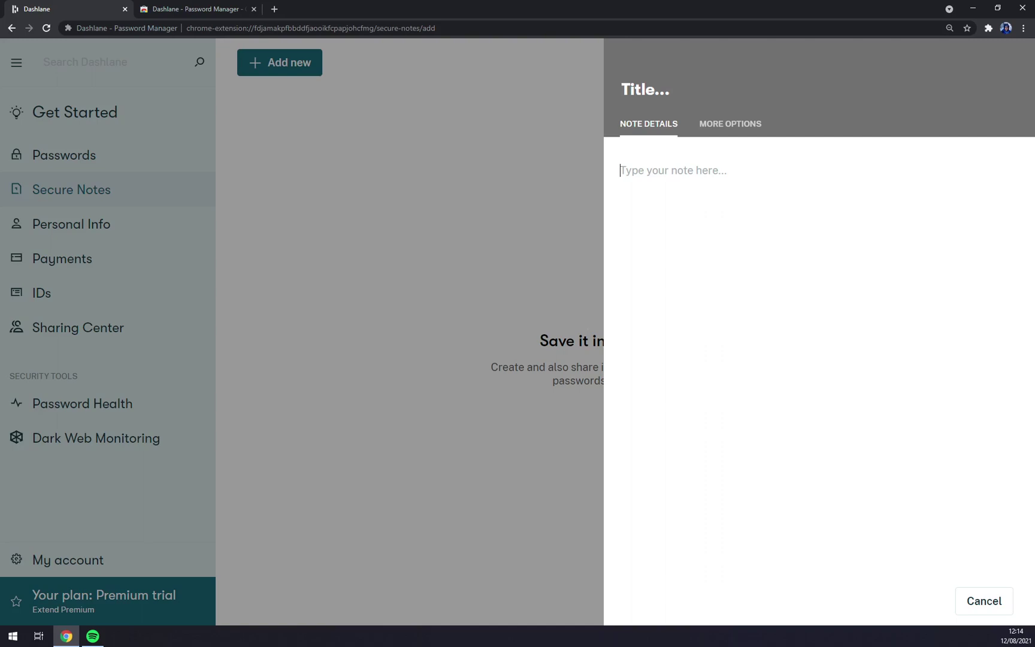
{"action": "type", "text": "Daslane "}
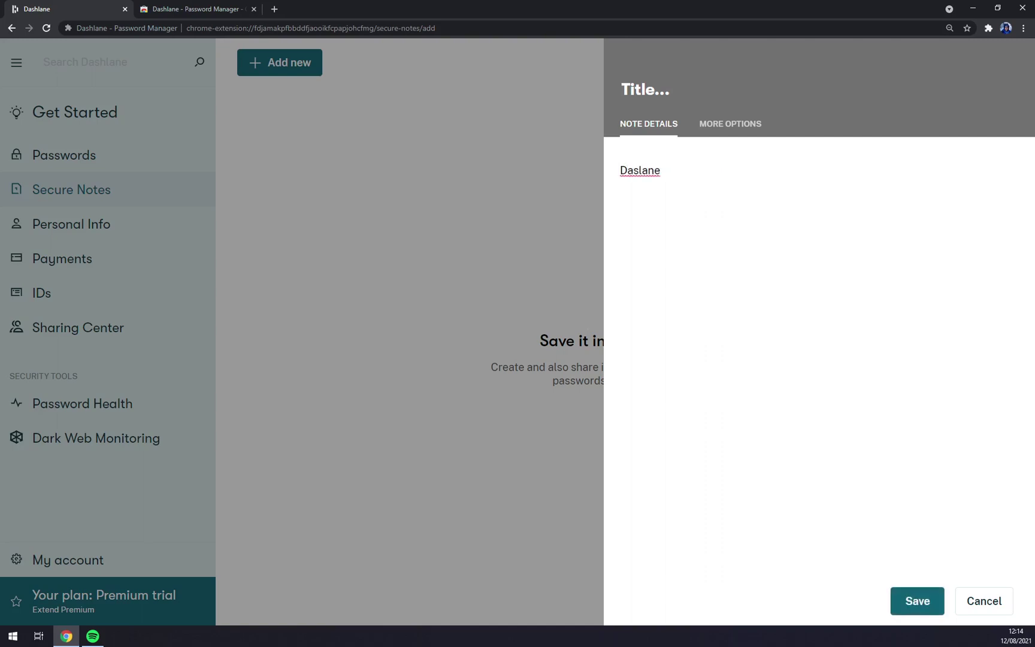
{"action": "type", "text": "pwds"}
{"action": "left_click", "coordinate": [915, 605]}
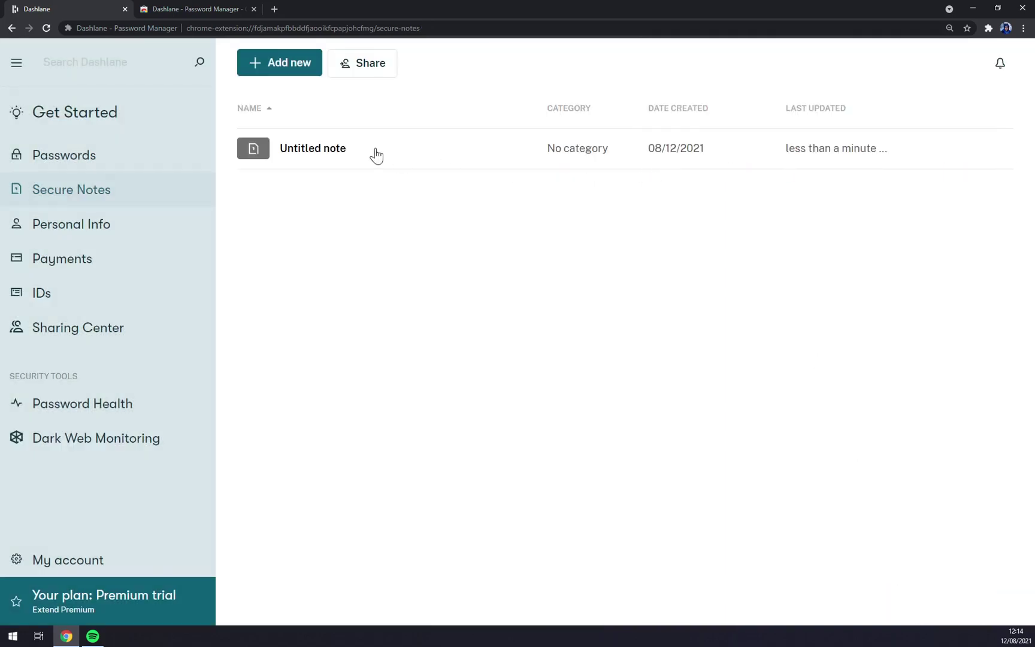
Reopen the Untitled note to verify its text, then close its details.
{"action": "left_click", "coordinate": [345, 166]}
{"action": "left_click", "coordinate": [383, 203]}
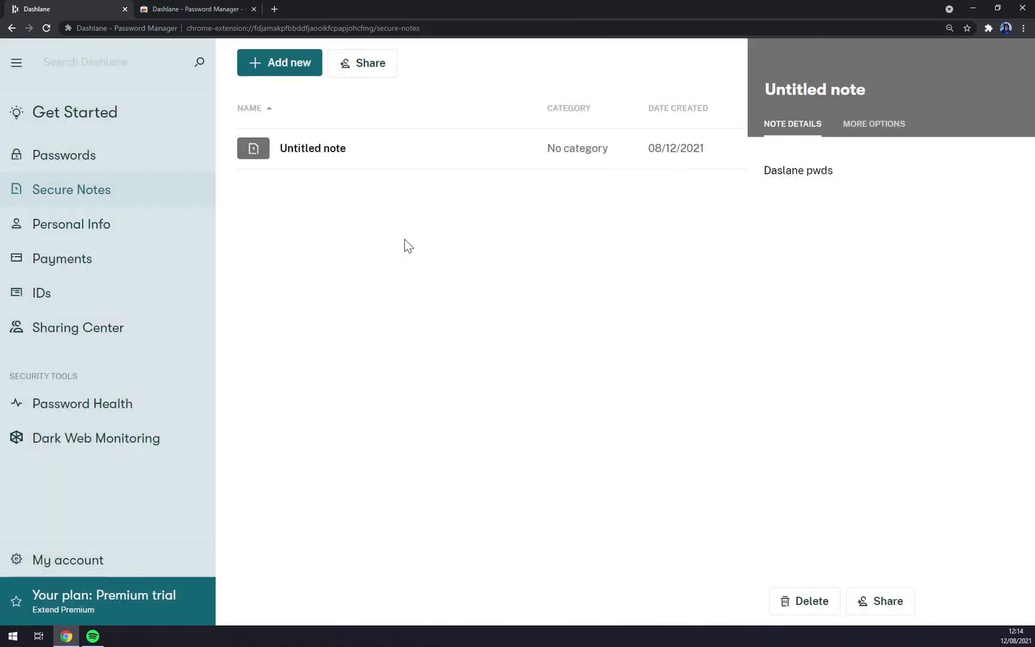
{"action": "left_click", "coordinate": [570, 147]}
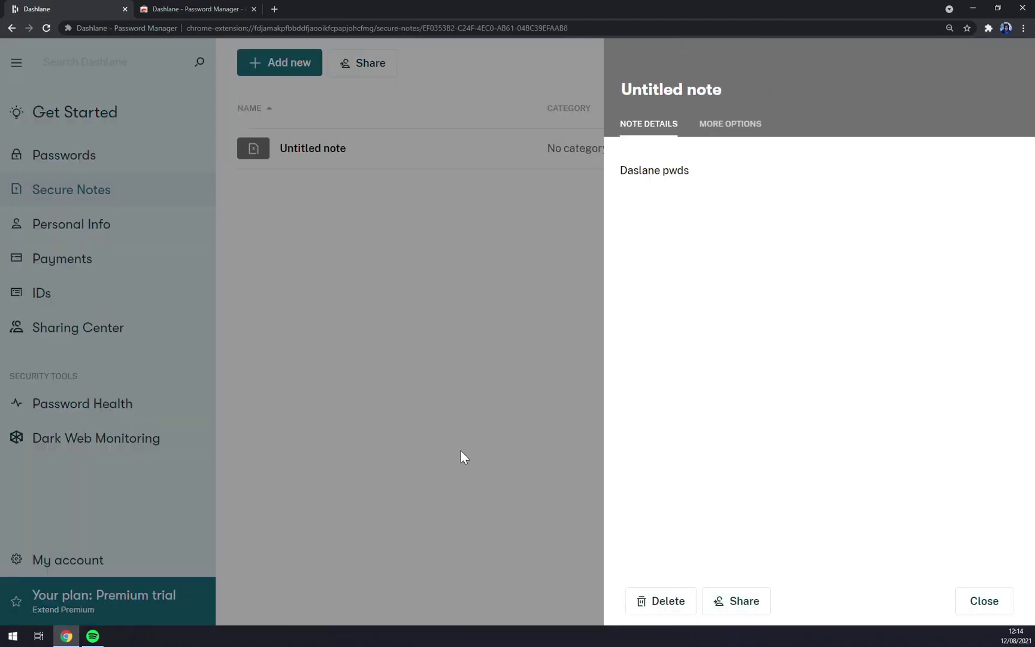
{"action": "left_click", "coordinate": [88, 189]}
Review the Email 1 entry, keeping its type Personal, then check the empty Payments and IDs sections.
{"action": "left_click", "coordinate": [68, 220]}
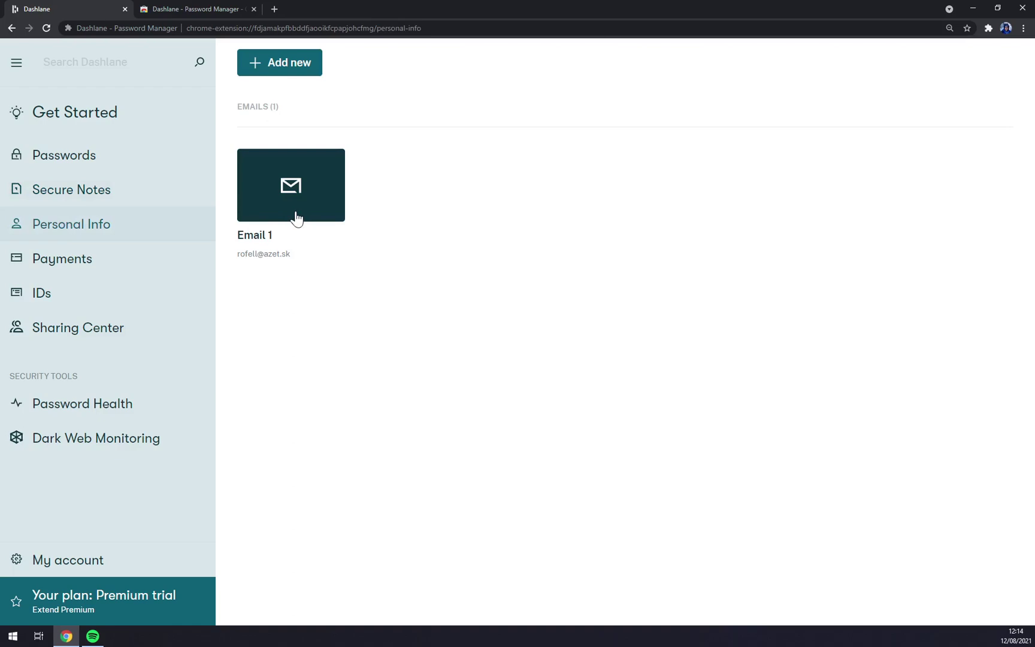
{"action": "left_click", "coordinate": [329, 178]}
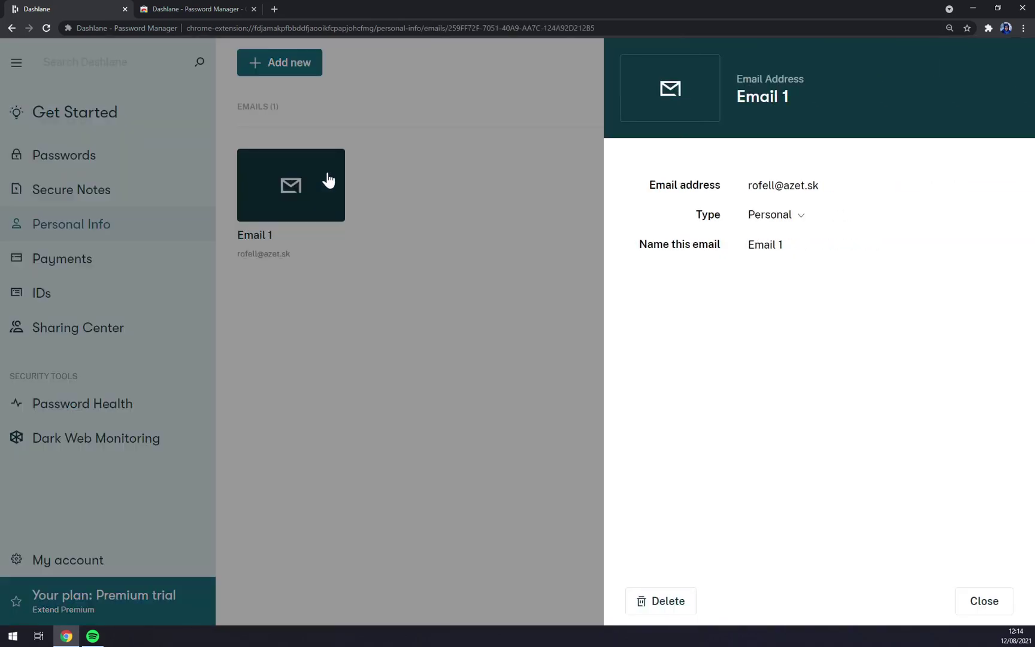
{"action": "left_click", "coordinate": [793, 221]}
{"action": "left_click", "coordinate": [778, 217]}
{"action": "left_click", "coordinate": [368, 256]}
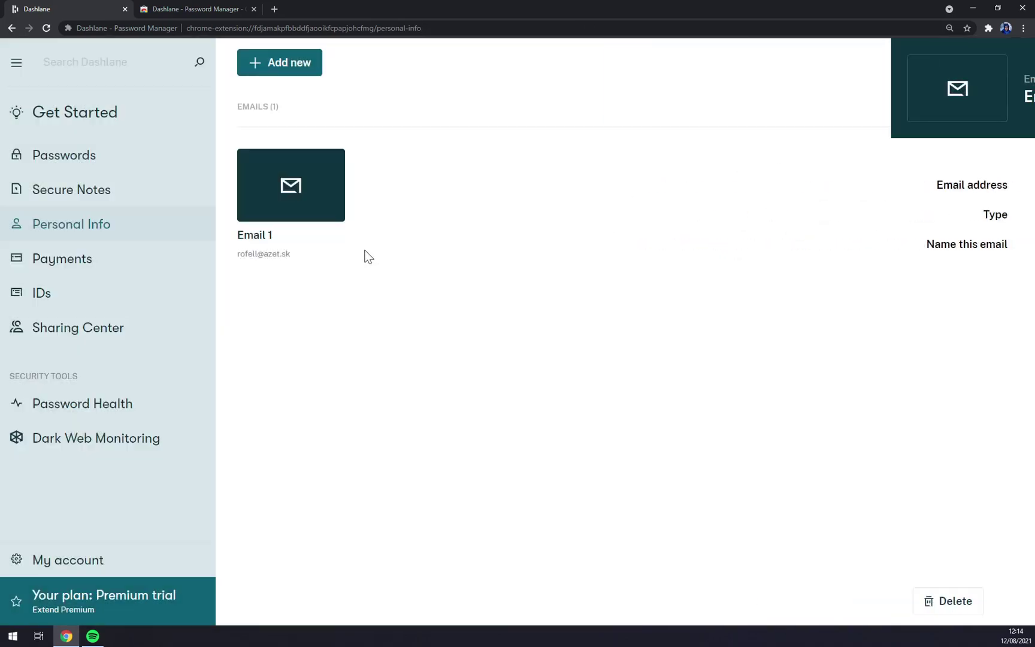
{"action": "left_click", "coordinate": [97, 268]}
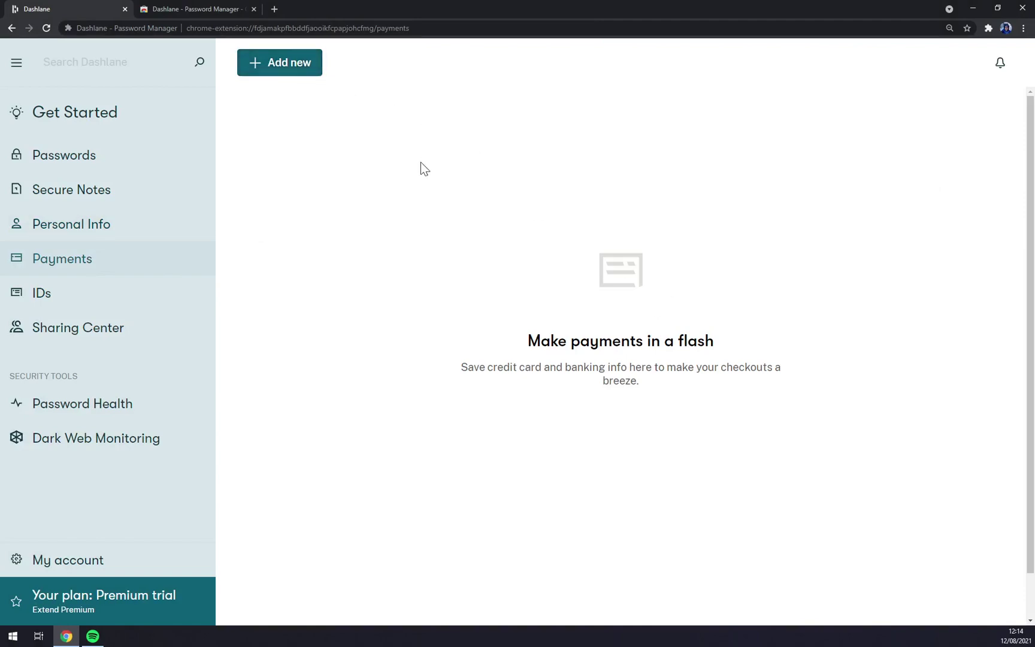
{"action": "left_click", "coordinate": [68, 293]}
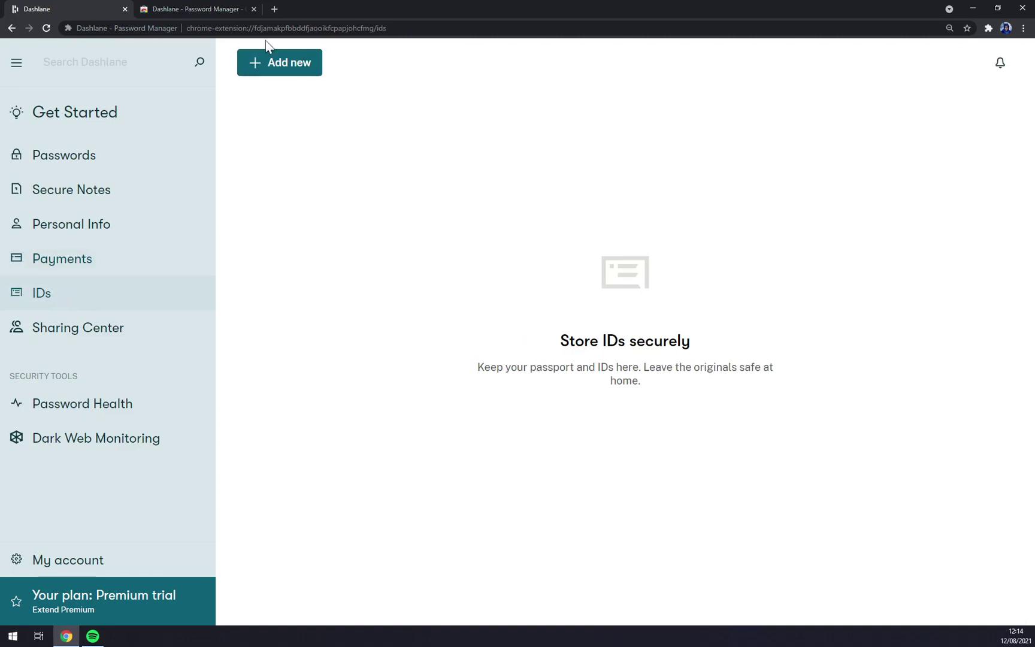
Browse the ID types offered under Add new, then go to the empty Sharing Center.
{"action": "left_click", "coordinate": [281, 64]}
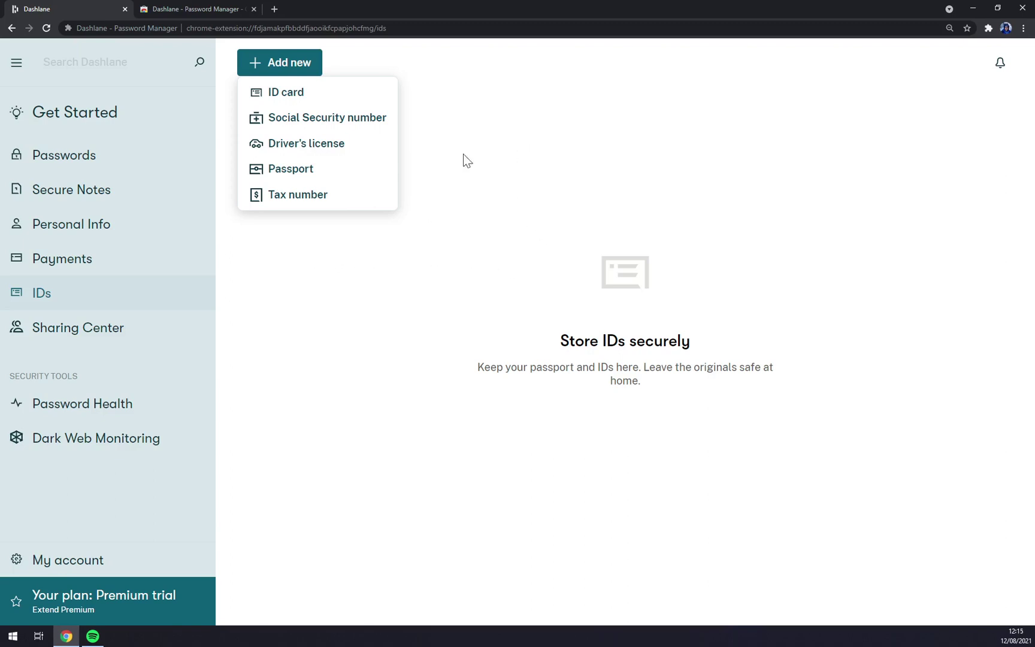
{"action": "left_click", "coordinate": [294, 63]}
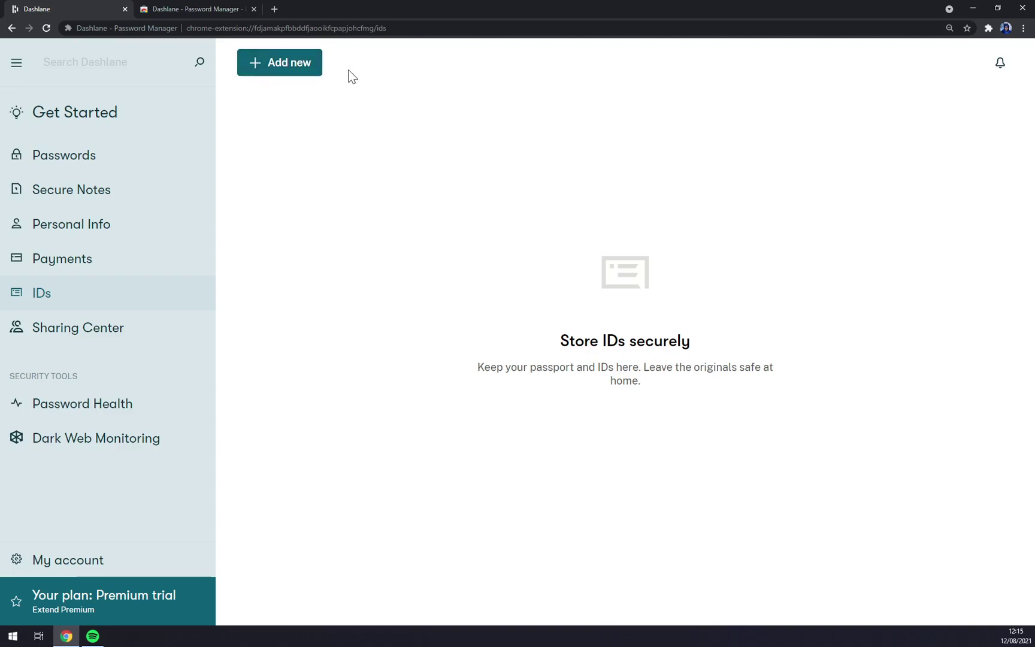
{"action": "left_click", "coordinate": [80, 328]}
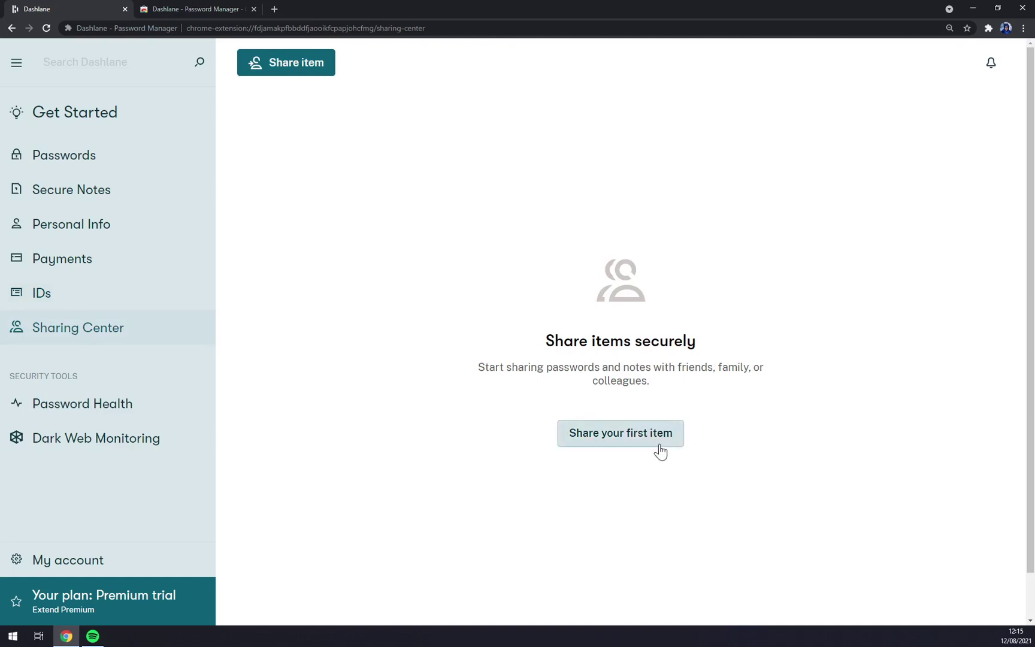
Share the azet.sk password with full rights to a new contact added by their e-mail address.
{"action": "left_click", "coordinate": [577, 446]}
{"action": "left_click", "coordinate": [367, 210]}
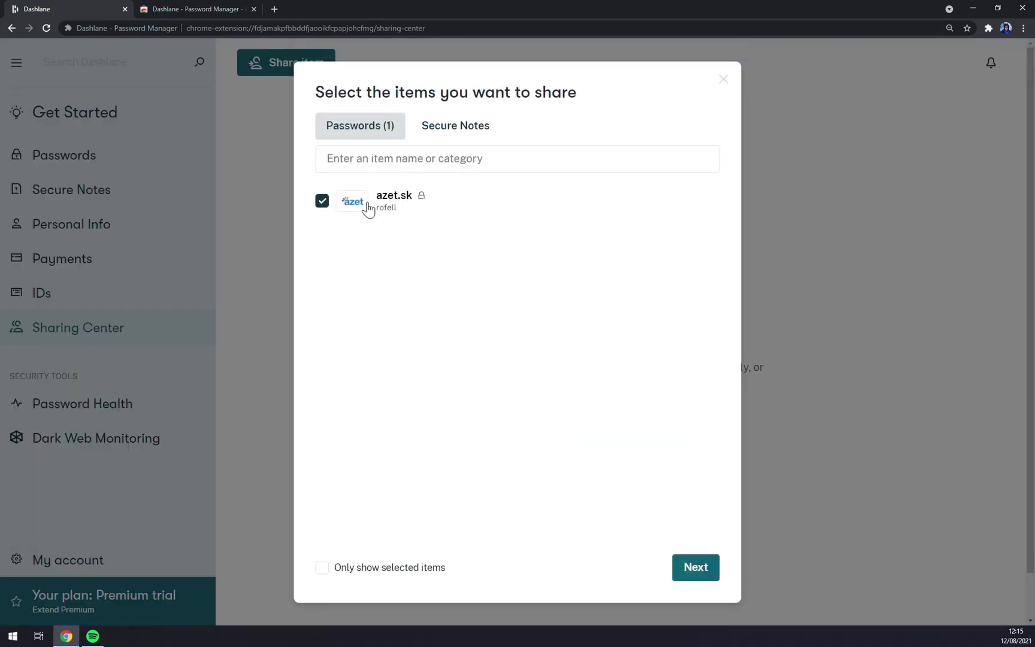
{"action": "left_click", "coordinate": [686, 575]}
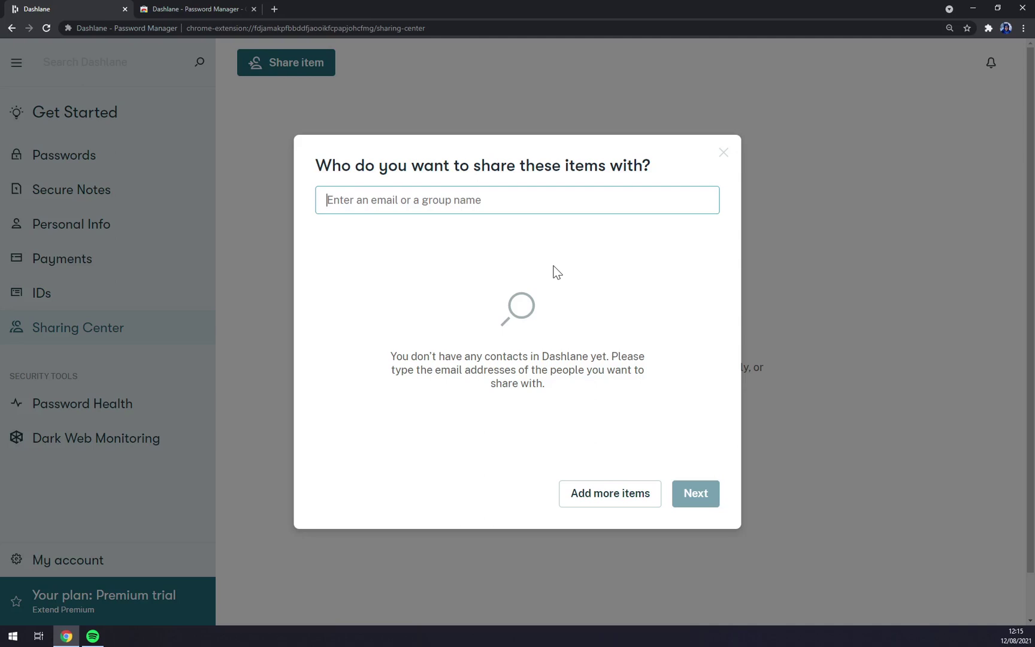
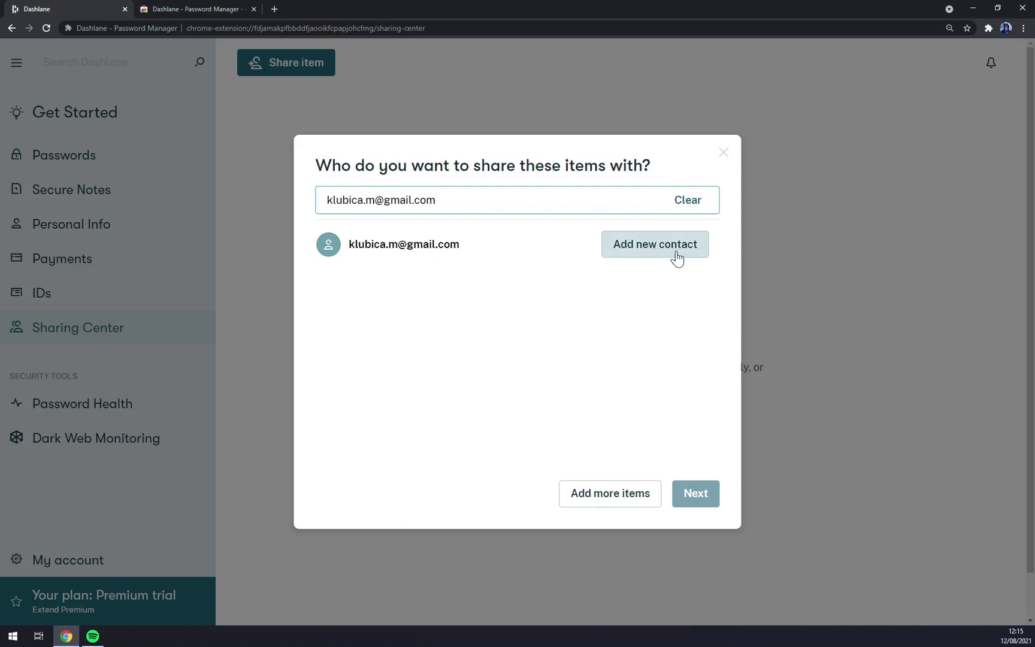
{"action": "left_click", "coordinate": [677, 259]}
{"action": "left_click", "coordinate": [696, 493]}
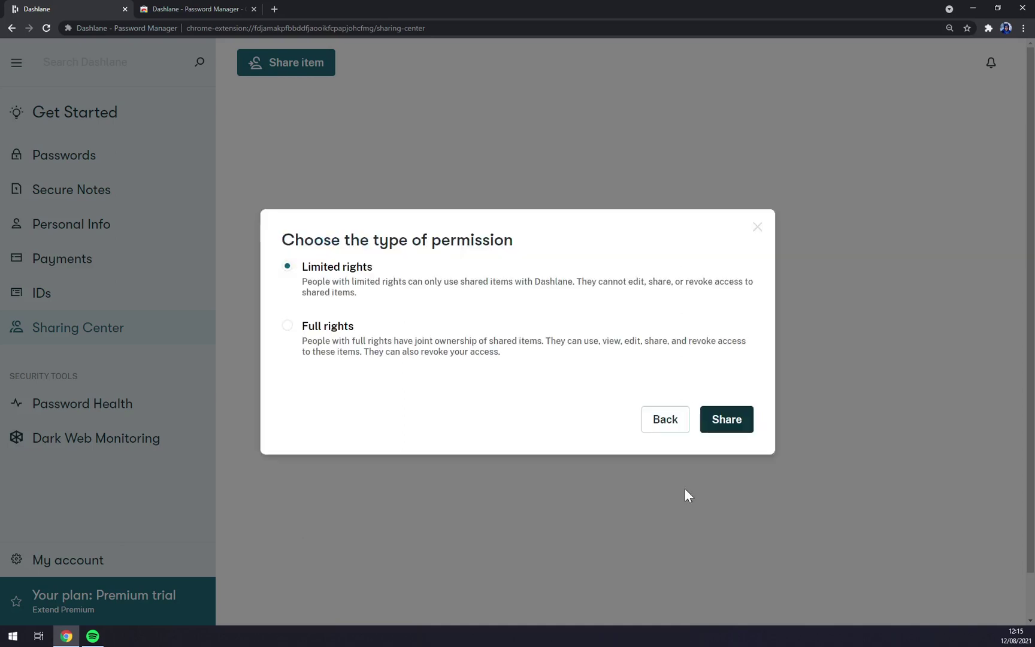
{"action": "left_click", "coordinate": [352, 341]}
{"action": "left_click", "coordinate": [723, 419]}
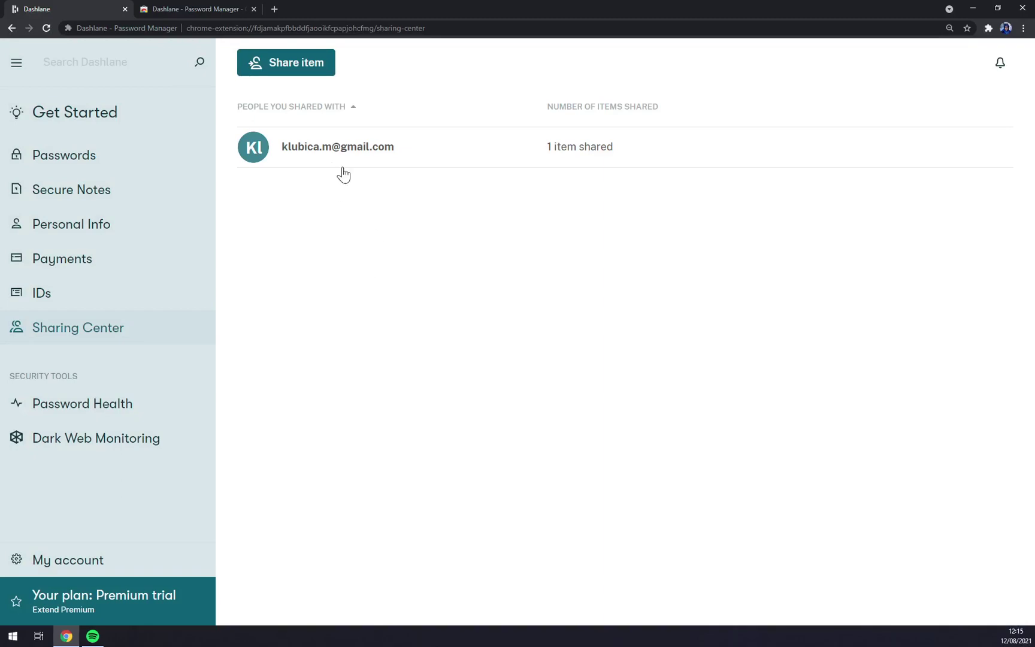
Check Password Health (1 password, none at risk), then view Dark Web Monitoring.
{"action": "left_click", "coordinate": [80, 405]}
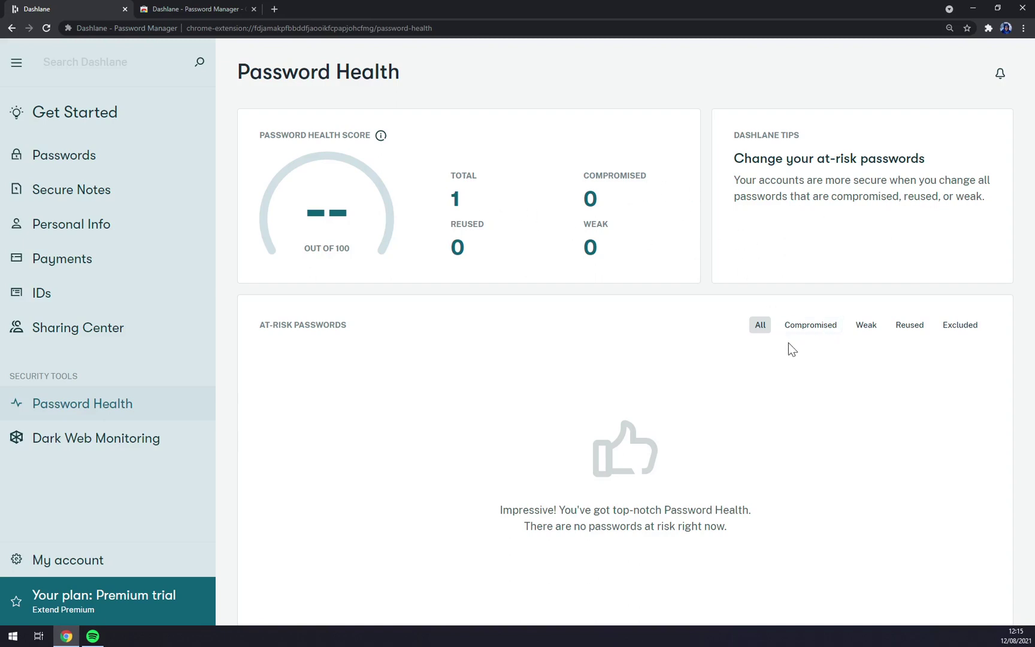
{"action": "left_click", "coordinate": [129, 439]}
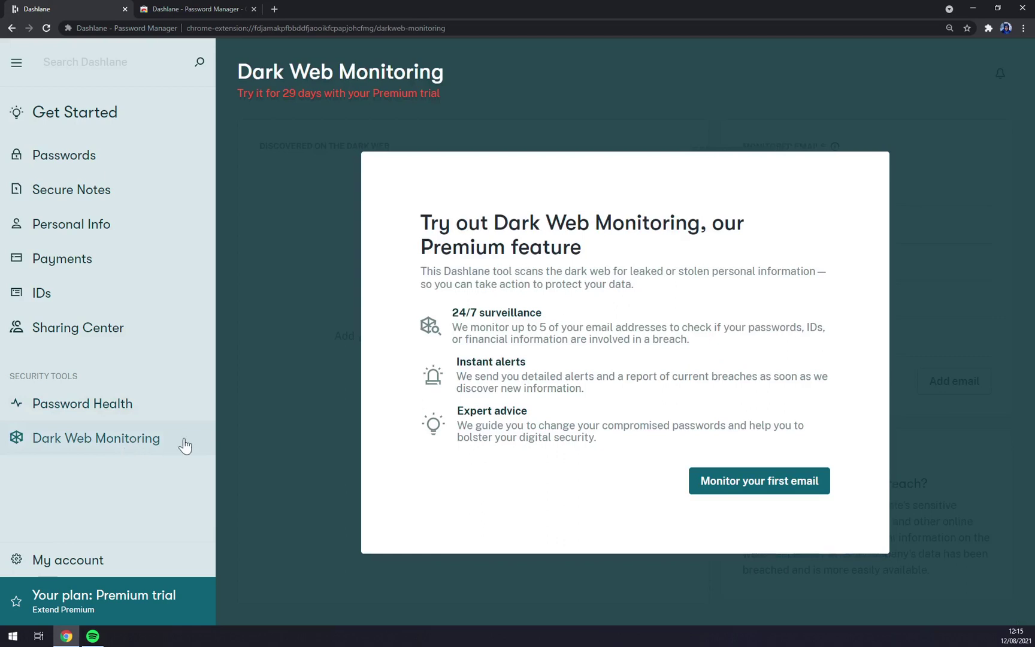
{"action": "left_click", "coordinate": [80, 562]}
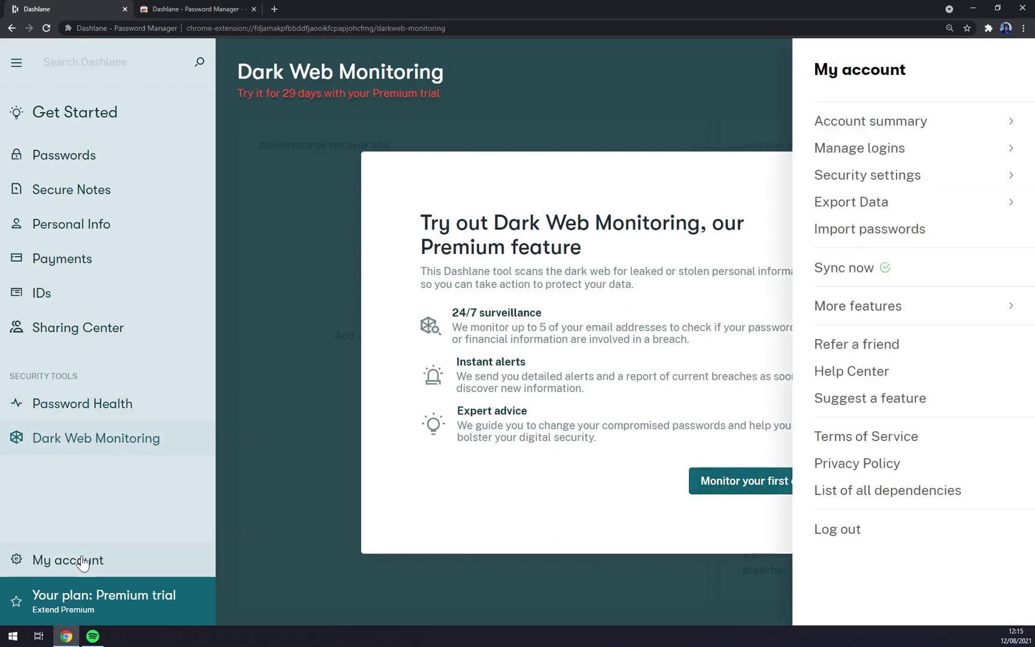
{"action": "left_click", "coordinate": [81, 562]}
{"action": "left_click", "coordinate": [81, 562]}
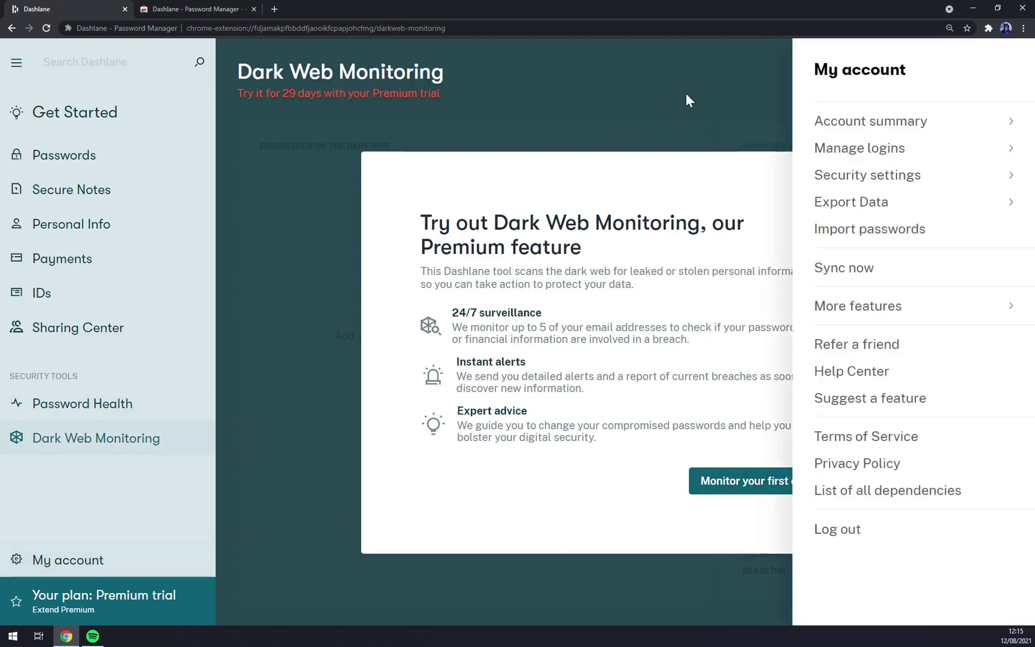
{"action": "left_click", "coordinate": [885, 126]}
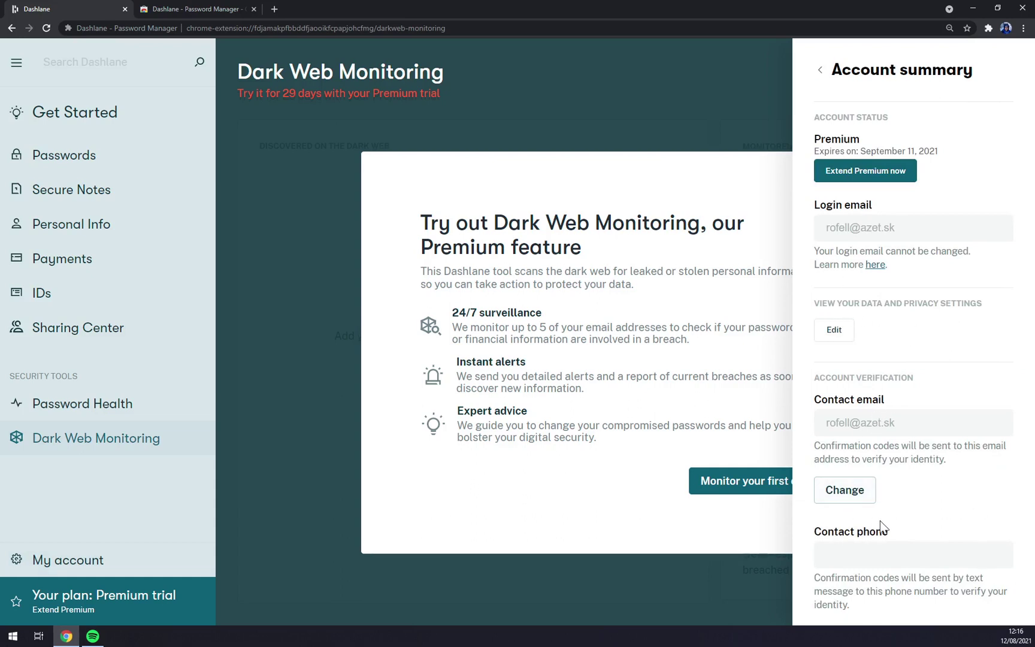
{"action": "left_click", "coordinate": [821, 70]}
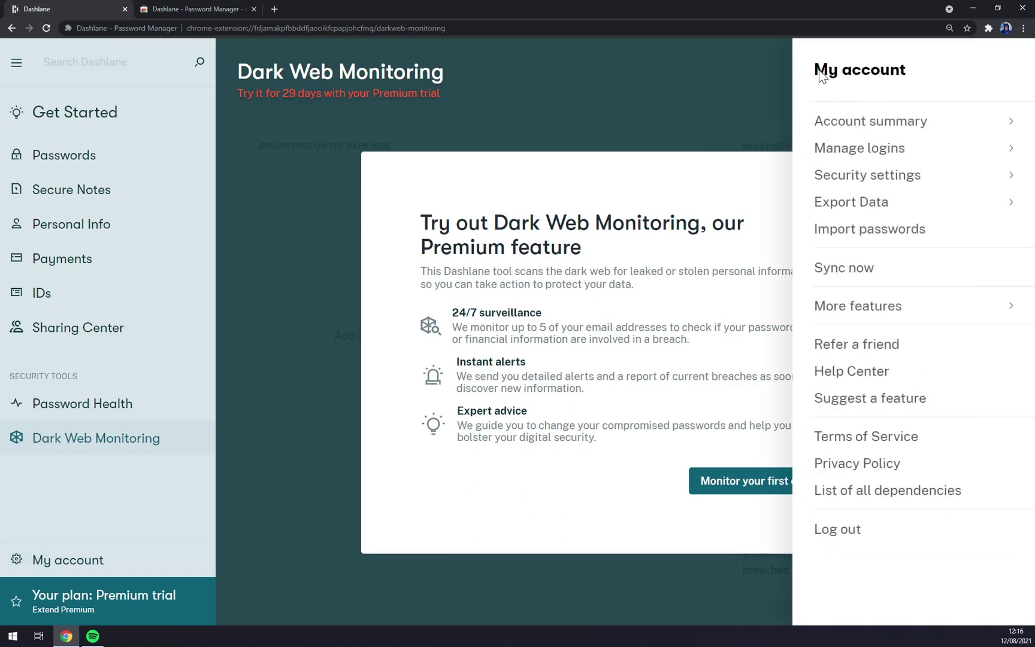
{"action": "left_click", "coordinate": [846, 148]}
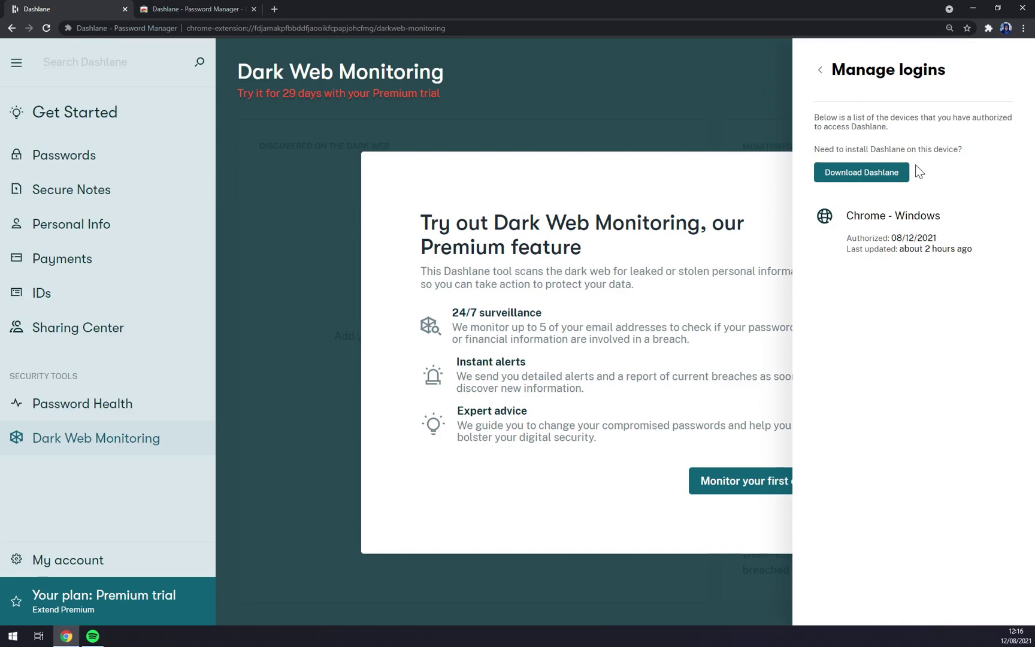
{"action": "left_click", "coordinate": [860, 173]}
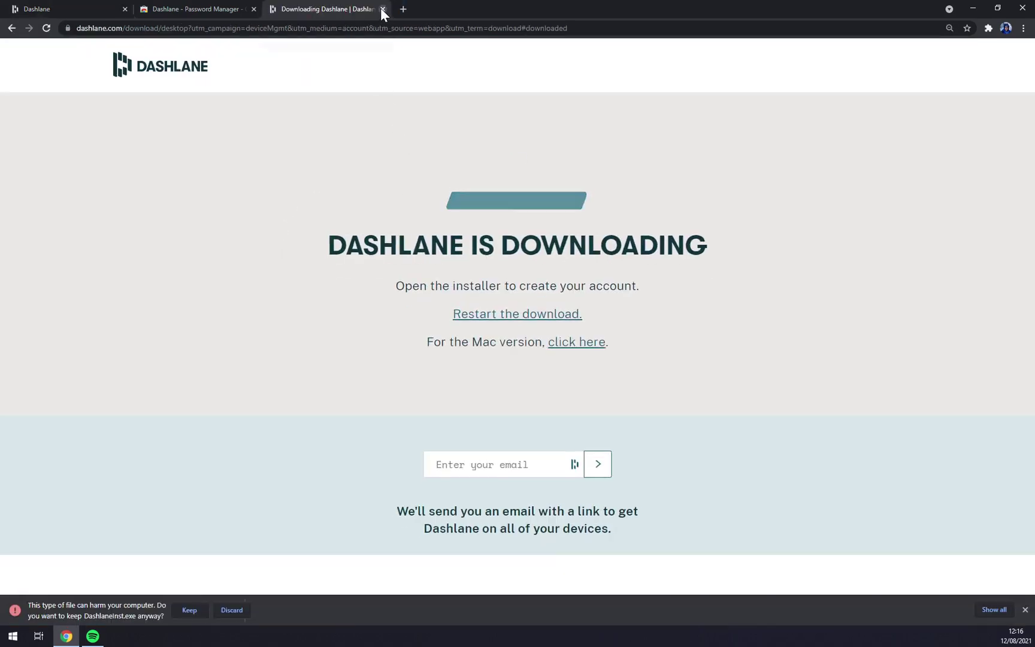
{"action": "left_click", "coordinate": [224, 611]}
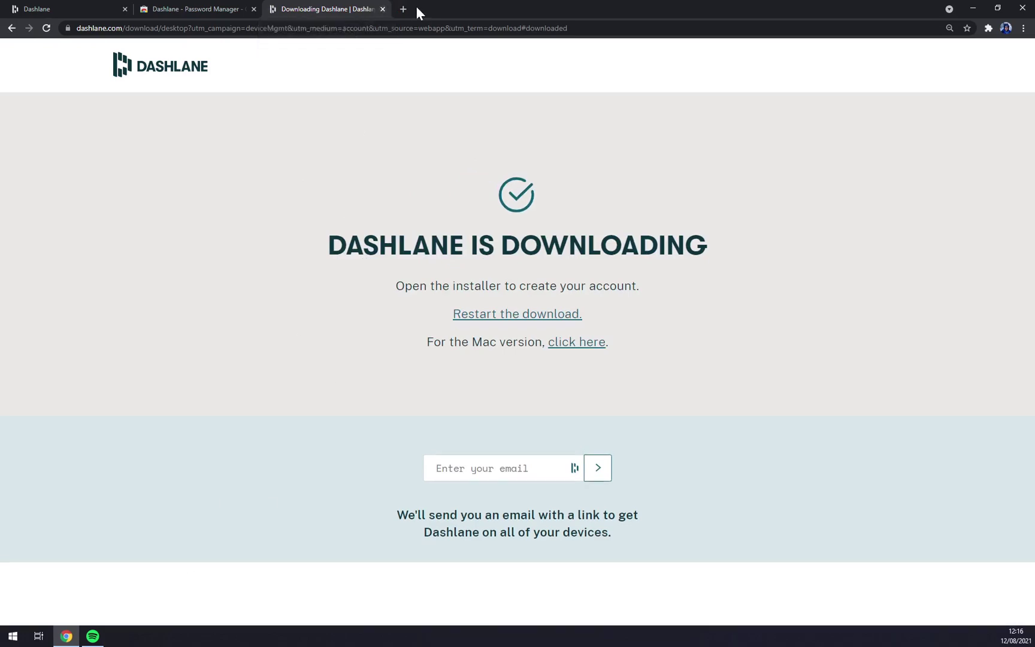
{"action": "left_click", "coordinate": [383, 9]}
{"action": "left_click", "coordinate": [67, 7]}
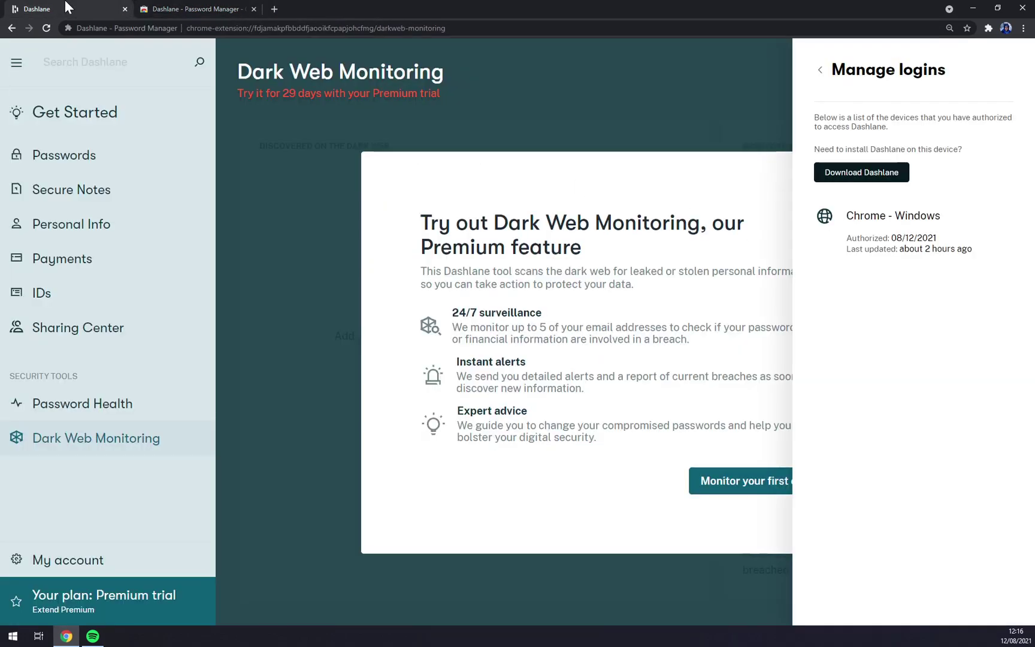
Close the device list and review the Security settings in the account panel.
{"action": "left_click", "coordinate": [749, 122]}
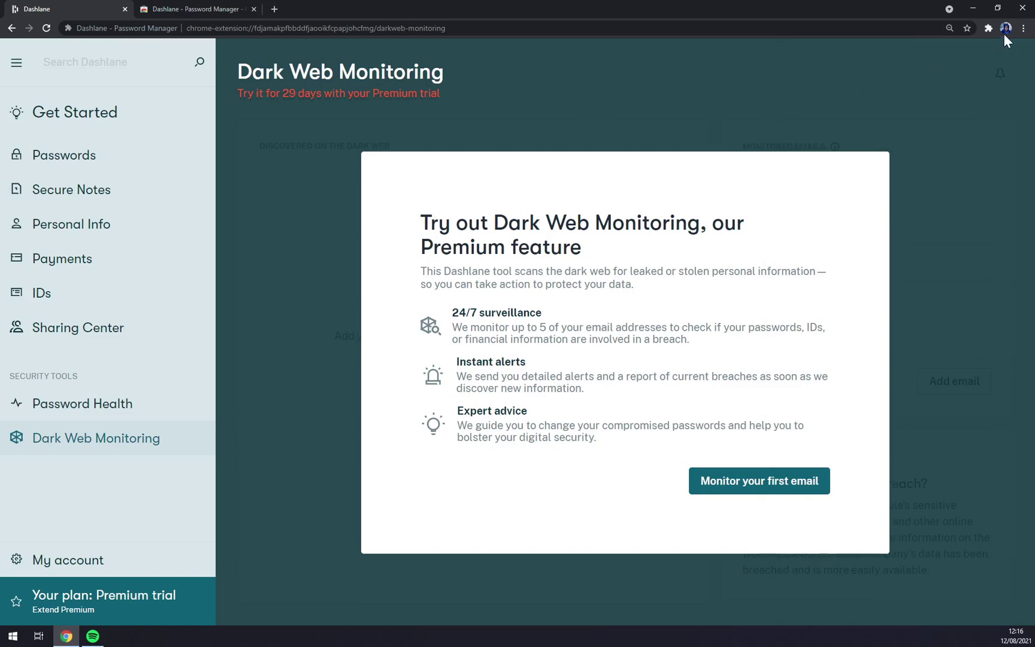
{"action": "left_click", "coordinate": [88, 560]}
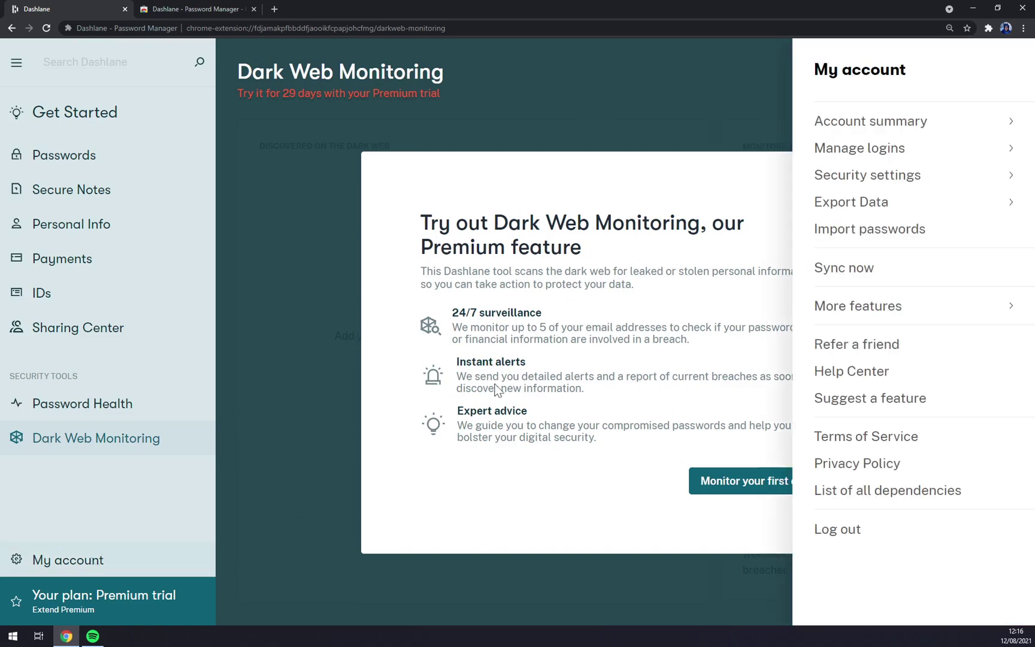
{"action": "left_click", "coordinate": [888, 181]}
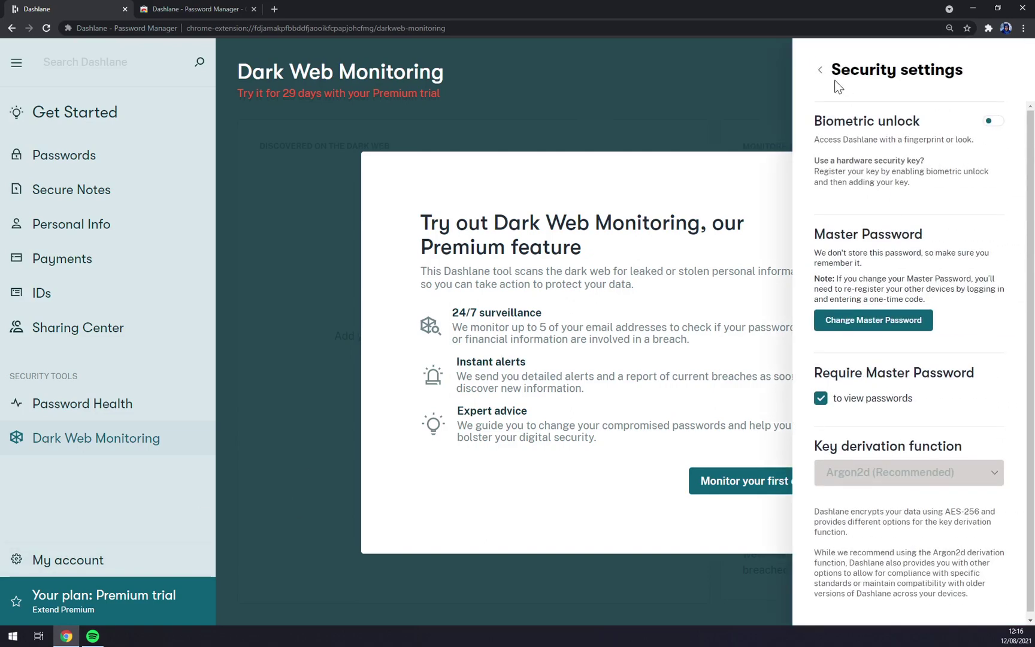
{"action": "left_click", "coordinate": [820, 70]}
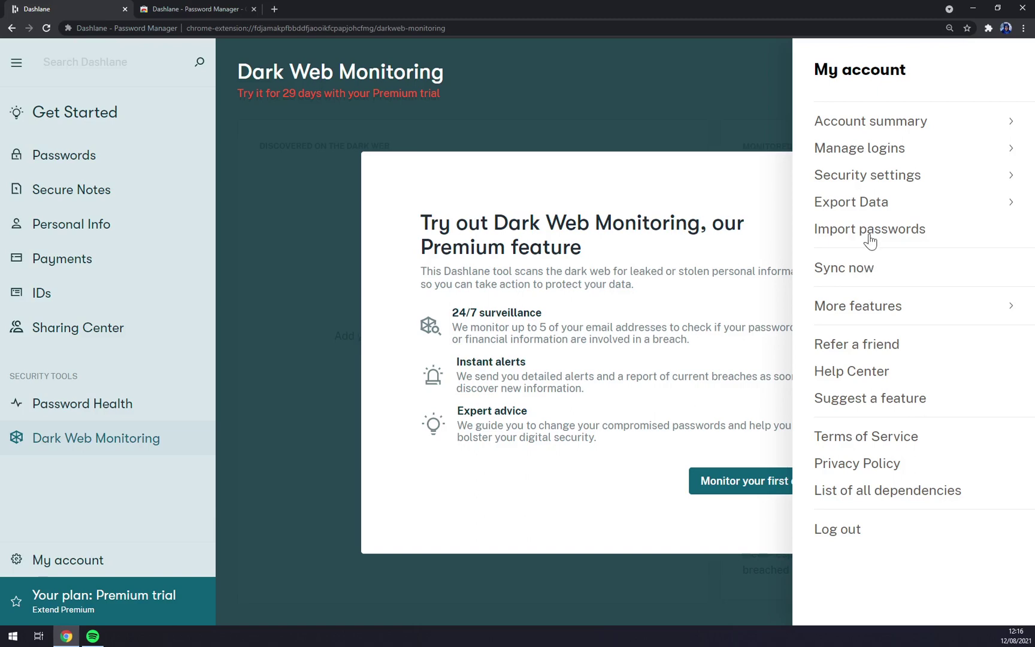
Cancel a CSV password import, sync the vault manually, and view More features.
{"action": "left_click", "coordinate": [873, 234]}
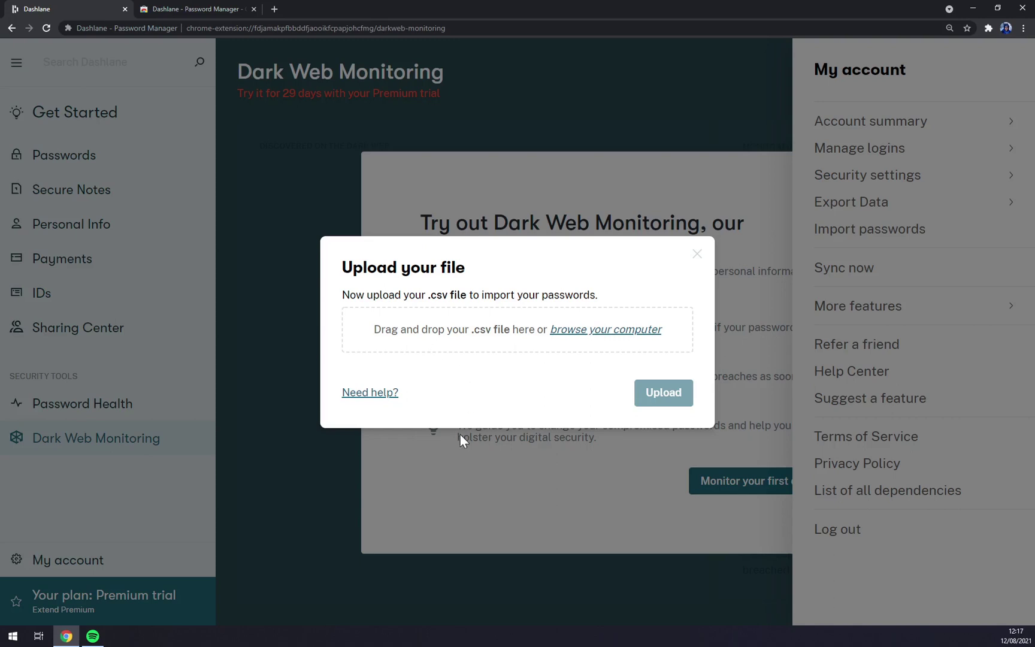
{"action": "left_click", "coordinate": [458, 460]}
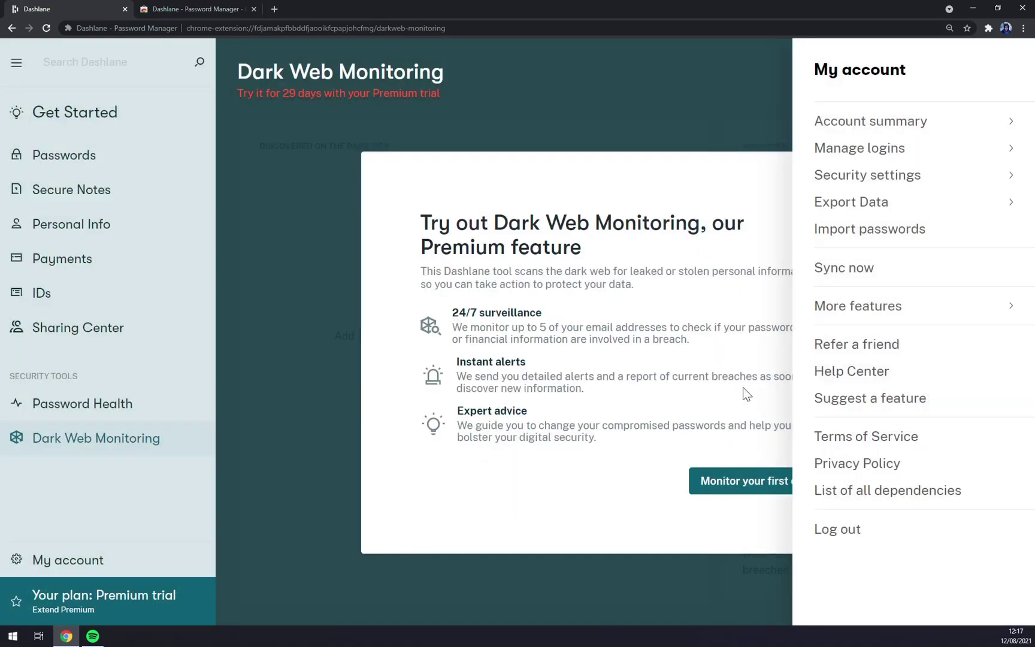
{"action": "left_click", "coordinate": [847, 269]}
{"action": "left_click", "coordinate": [867, 318]}
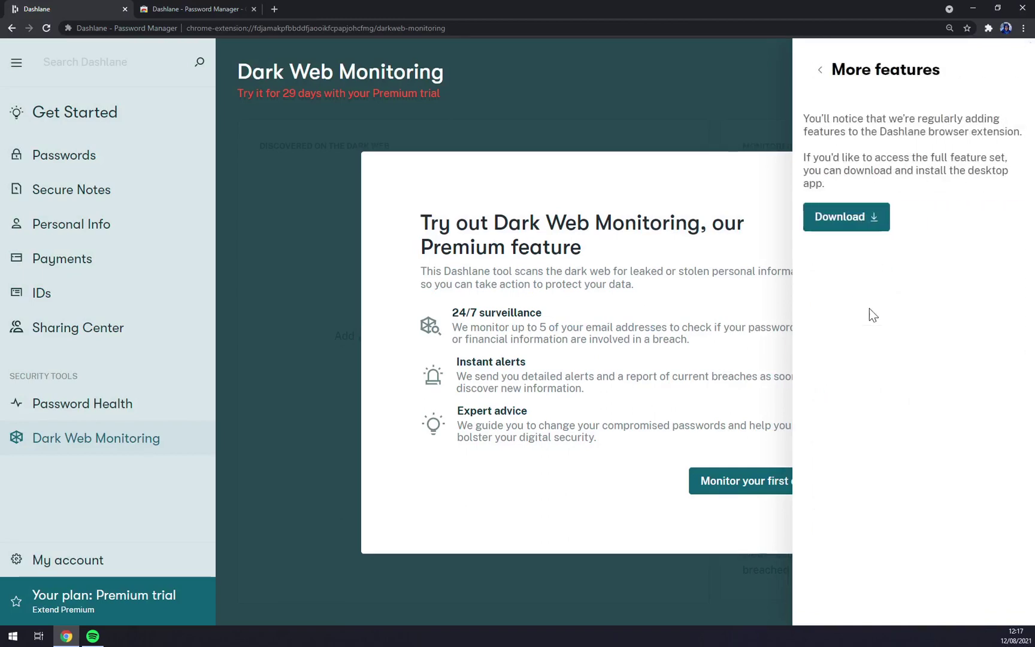
{"action": "left_click", "coordinate": [821, 74]}
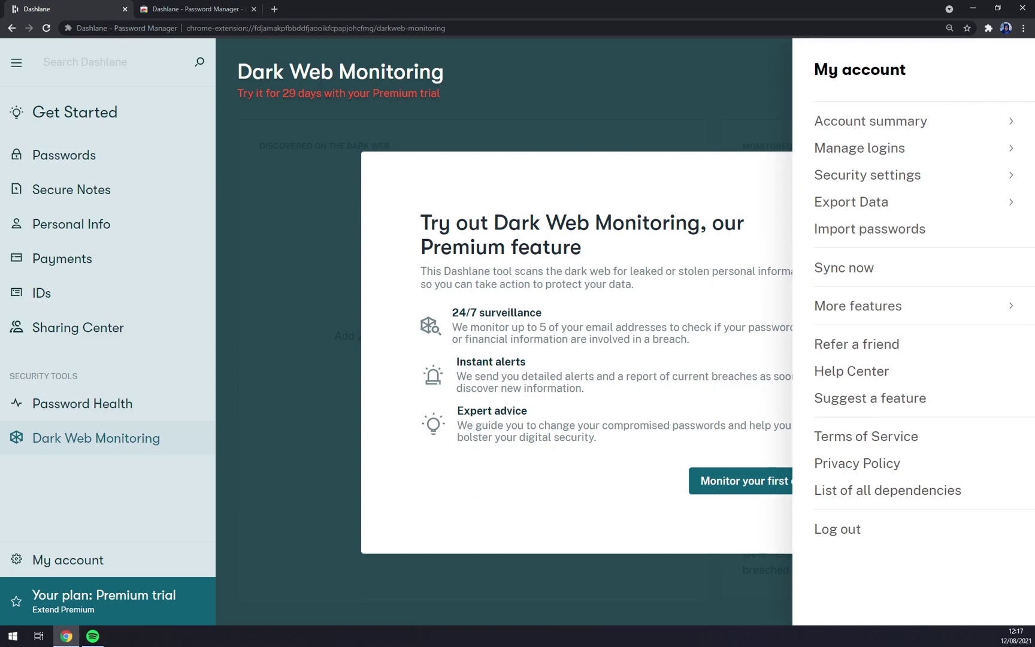
{"action": "left_click", "coordinate": [682, 96]}
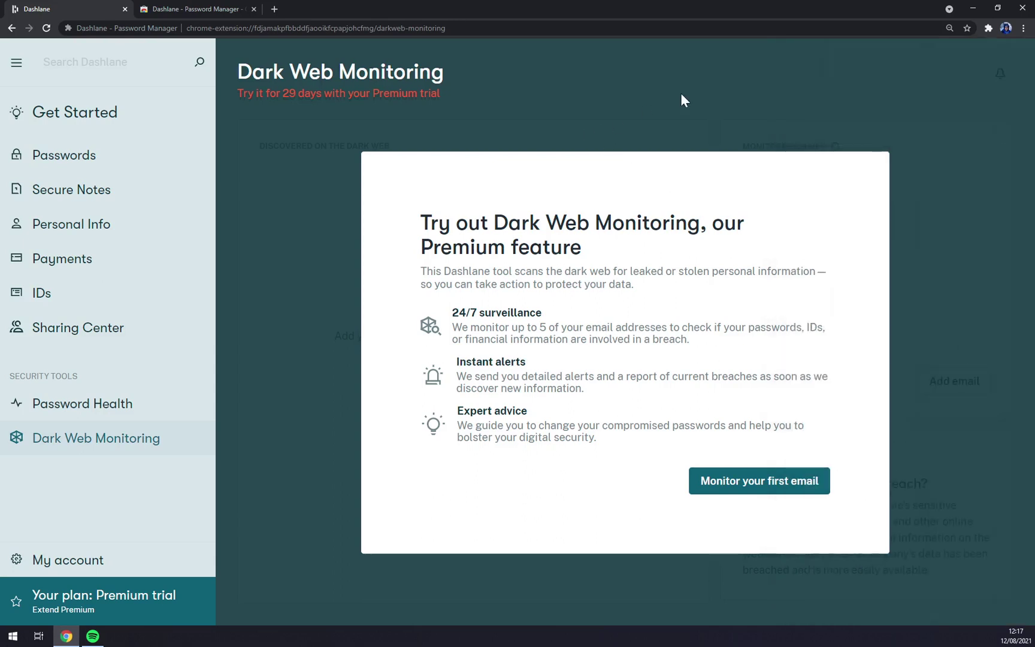
Browse the Dashlane extension popup's vault, Generator and More views, then return to its Web Store page.
{"action": "left_click", "coordinate": [988, 28]}
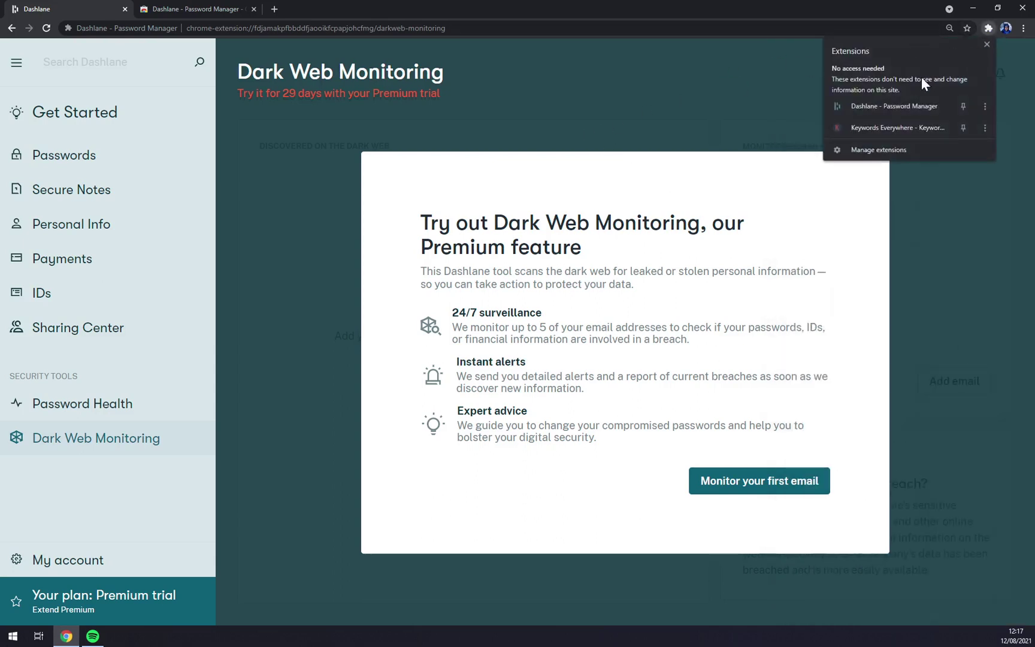
{"action": "left_click", "coordinate": [858, 108]}
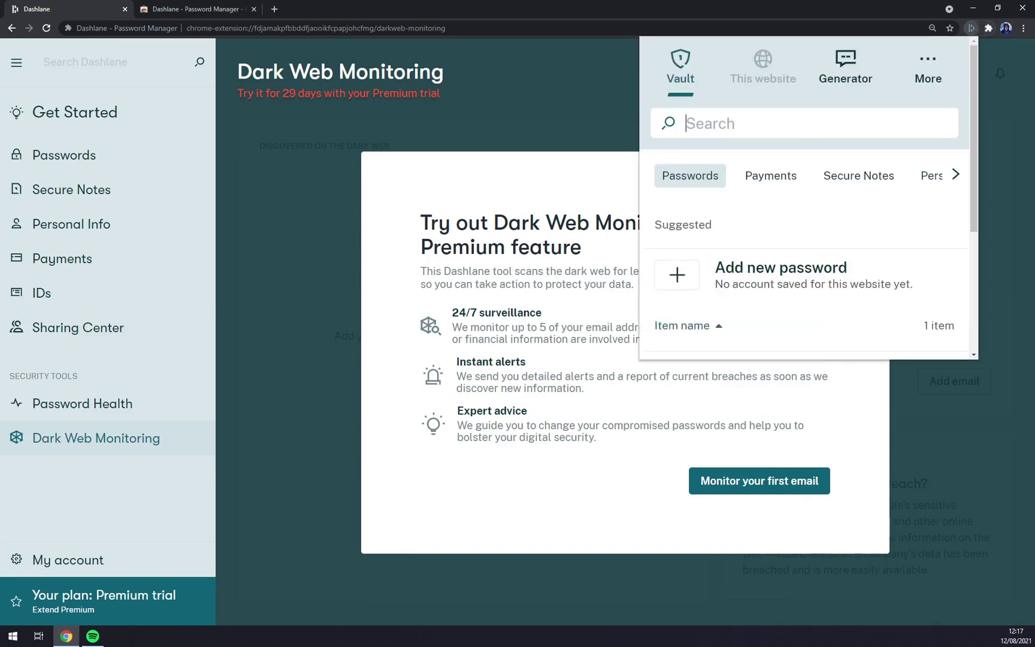
{"action": "scroll", "coordinate": [836, 322], "scroll_direction": "down", "scroll_amount": 3}
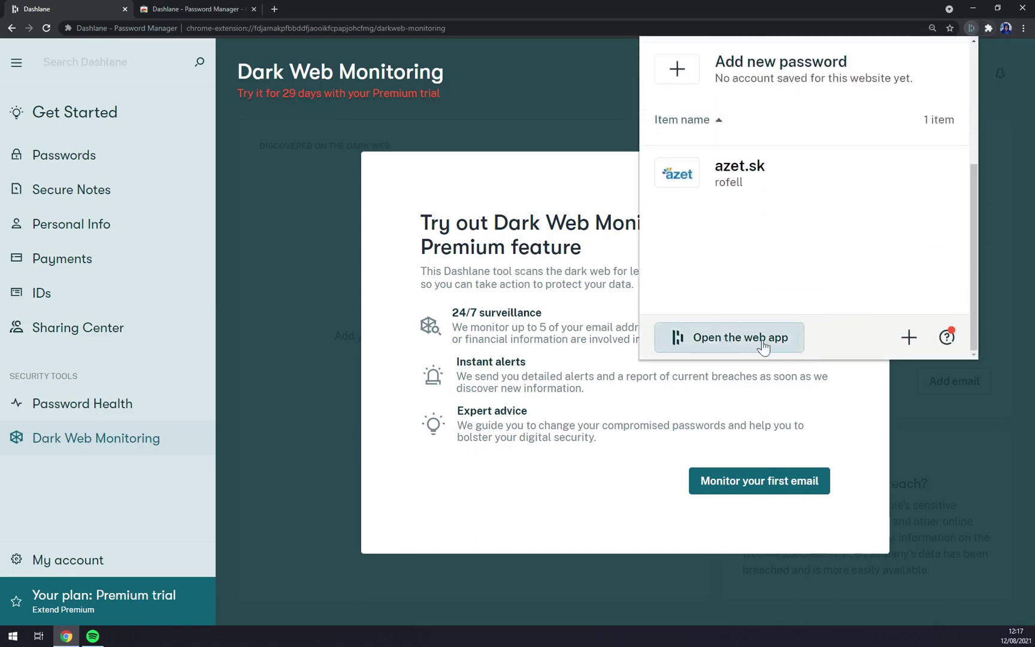
{"action": "scroll", "coordinate": [851, 267], "scroll_direction": "up", "scroll_amount": 3}
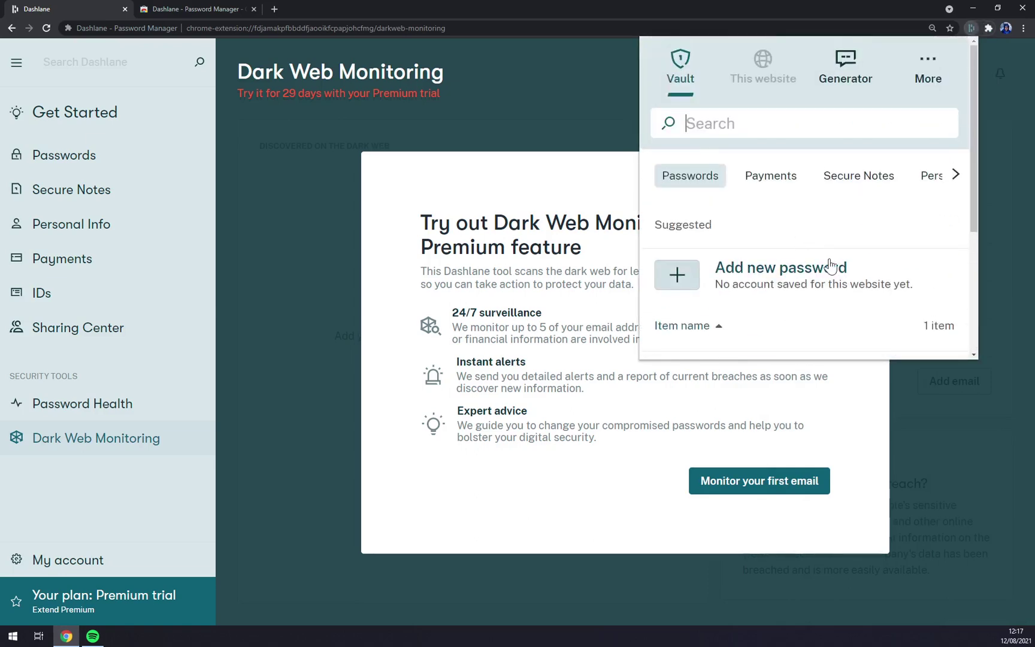
{"action": "left_click", "coordinate": [846, 62]}
{"action": "left_click", "coordinate": [936, 62]}
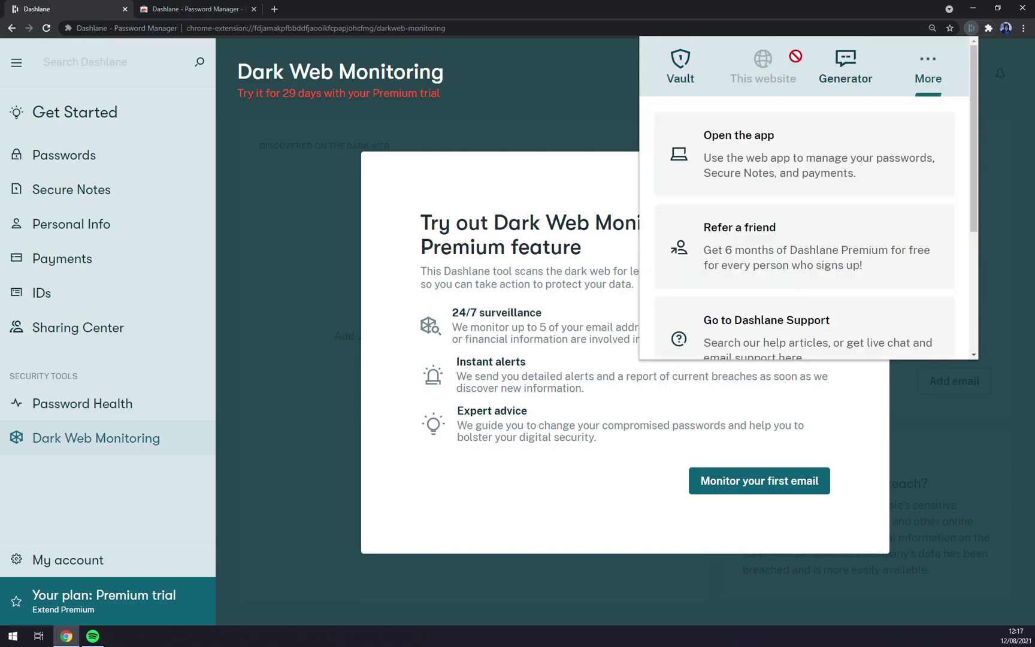
{"action": "scroll", "coordinate": [824, 271], "scroll_direction": "down", "scroll_amount": 3}
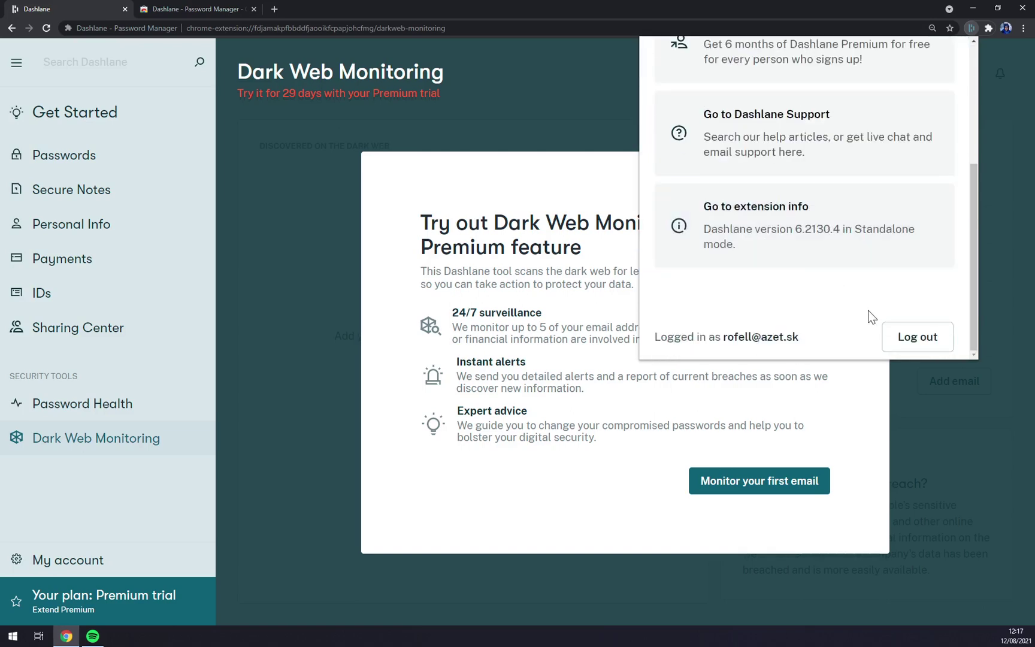
{"action": "scroll", "coordinate": [868, 316], "scroll_direction": "up", "scroll_amount": 3}
{"action": "left_click", "coordinate": [196, 8]}
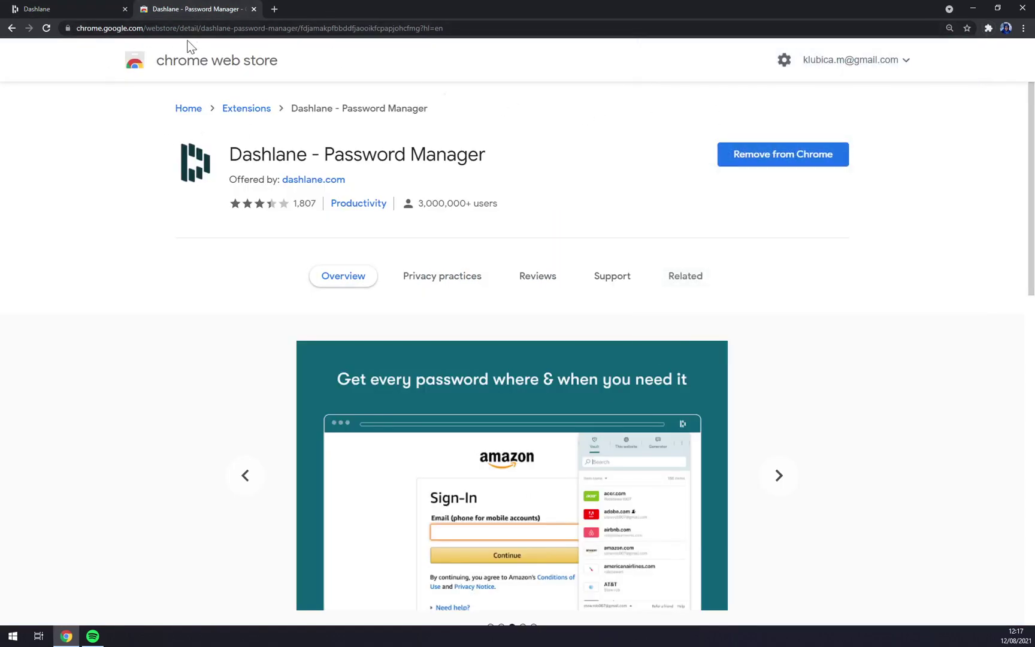
Remove the Dashlane - Password Manager extension from Chrome and close the uninstall survey tab.
{"action": "left_click_drag", "start_coordinate": [226, 157], "coordinate": [339, 167]}
{"action": "left_click", "coordinate": [524, 160]}
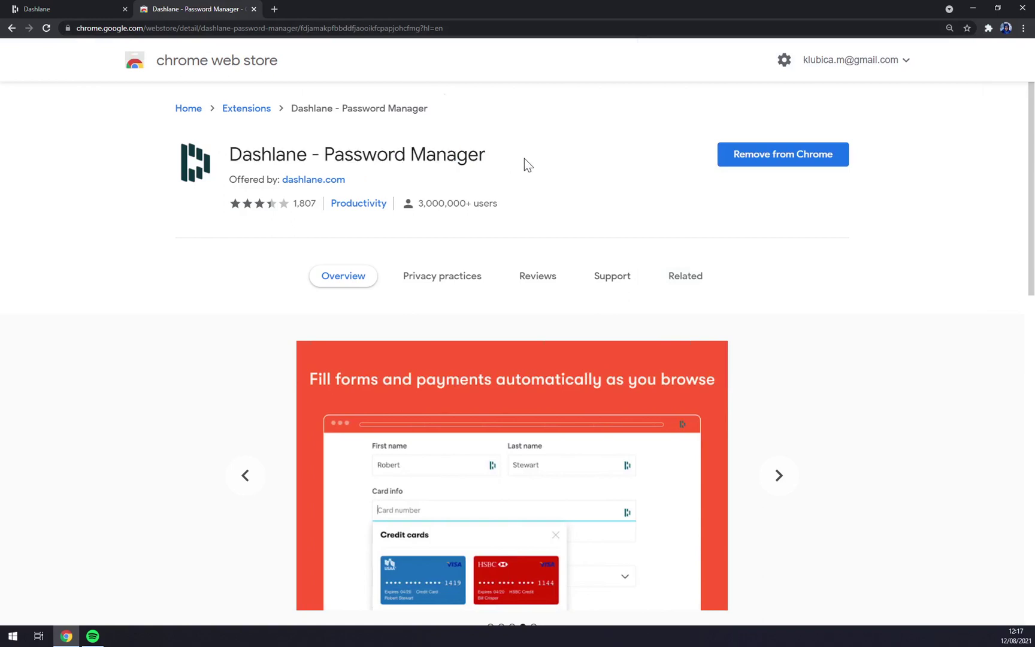
{"action": "left_click", "coordinate": [803, 158]}
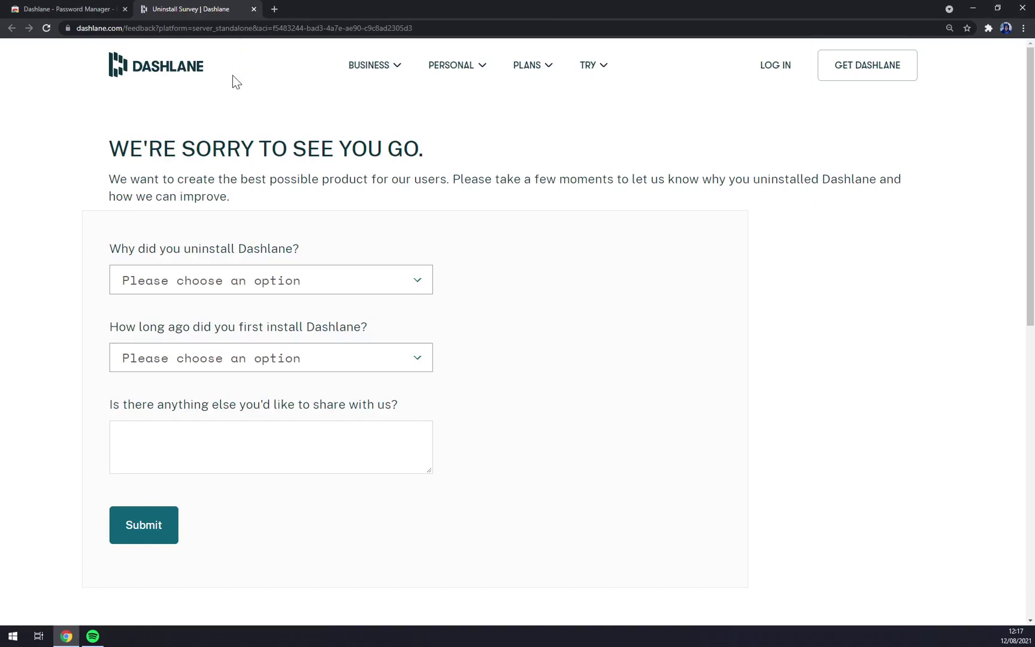
{"action": "left_click", "coordinate": [254, 9]}
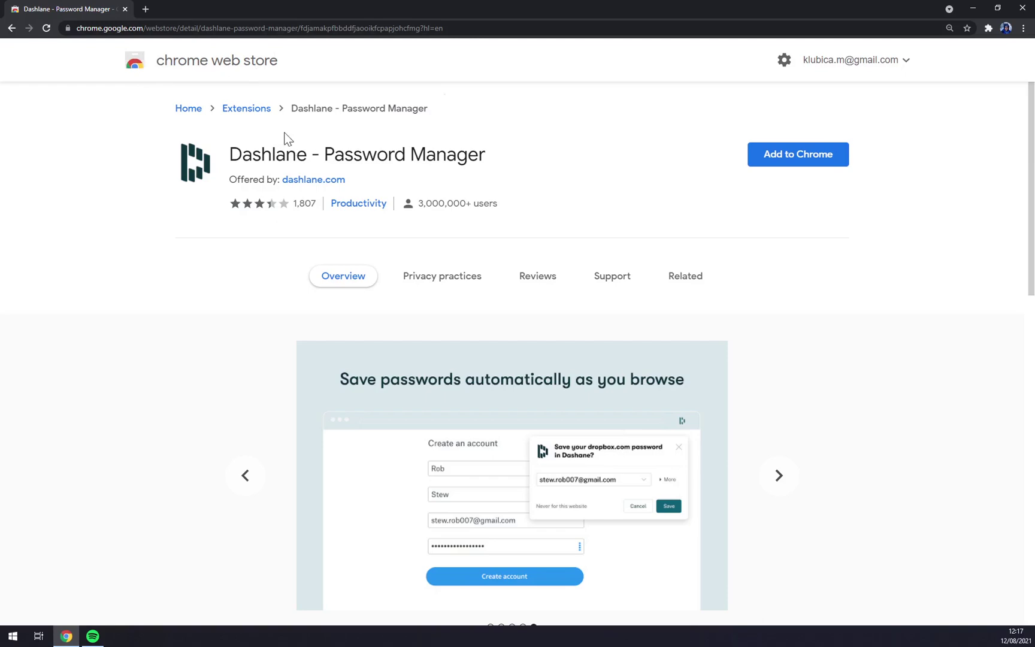
{"action": "left_click", "coordinate": [119, 27]}
Search Google for 'dashlane' and open the official dashlane.com result.
{"action": "type", "text": "dashlane"}
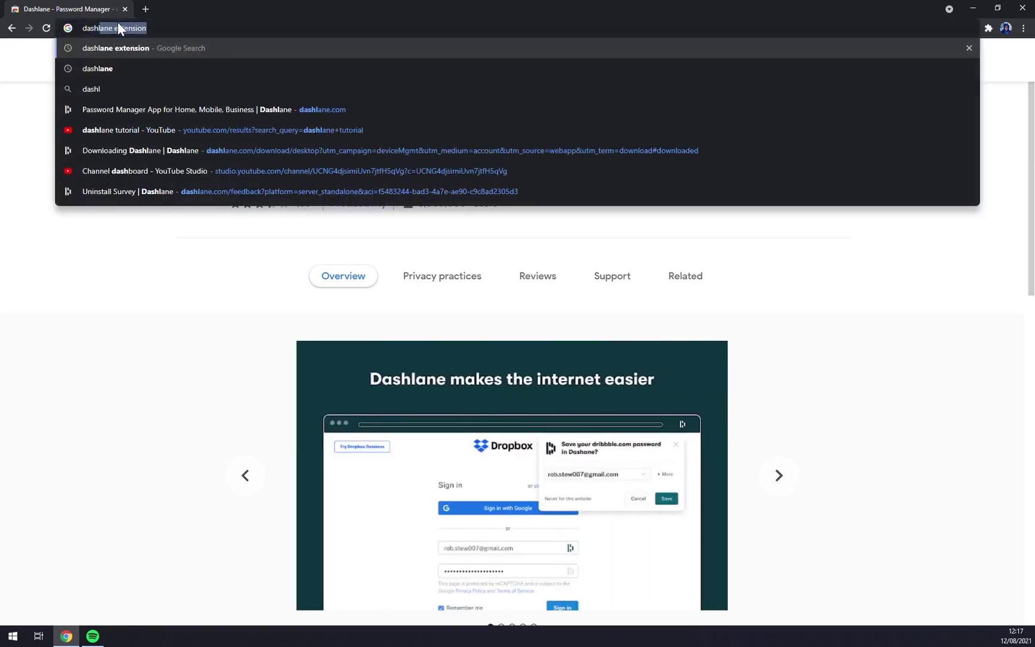
{"action": "key", "text": "Return"}
{"action": "left_click", "coordinate": [184, 169]}
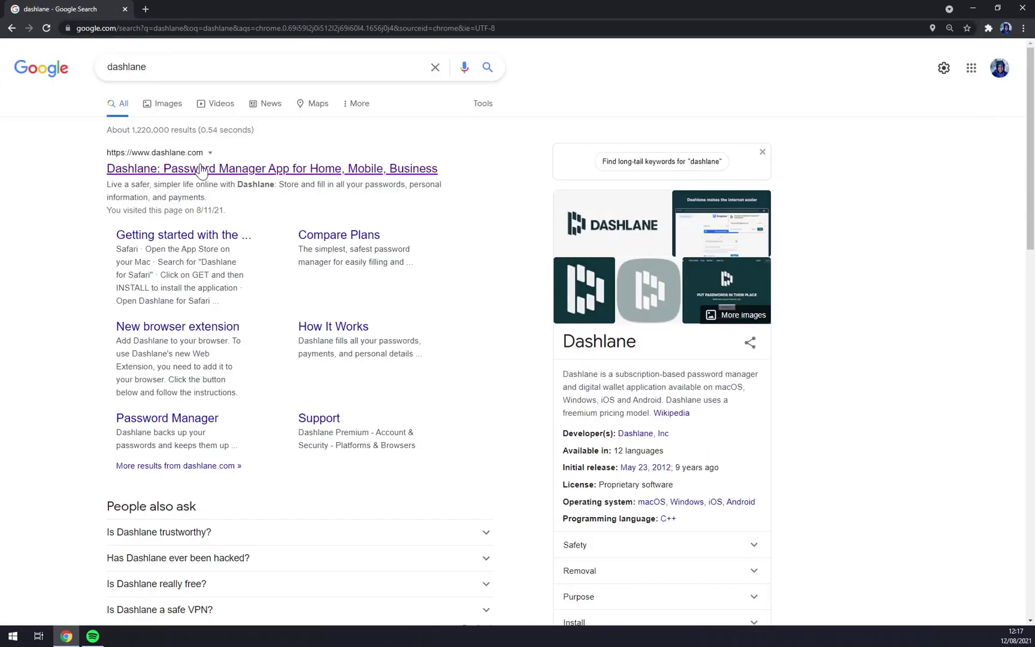